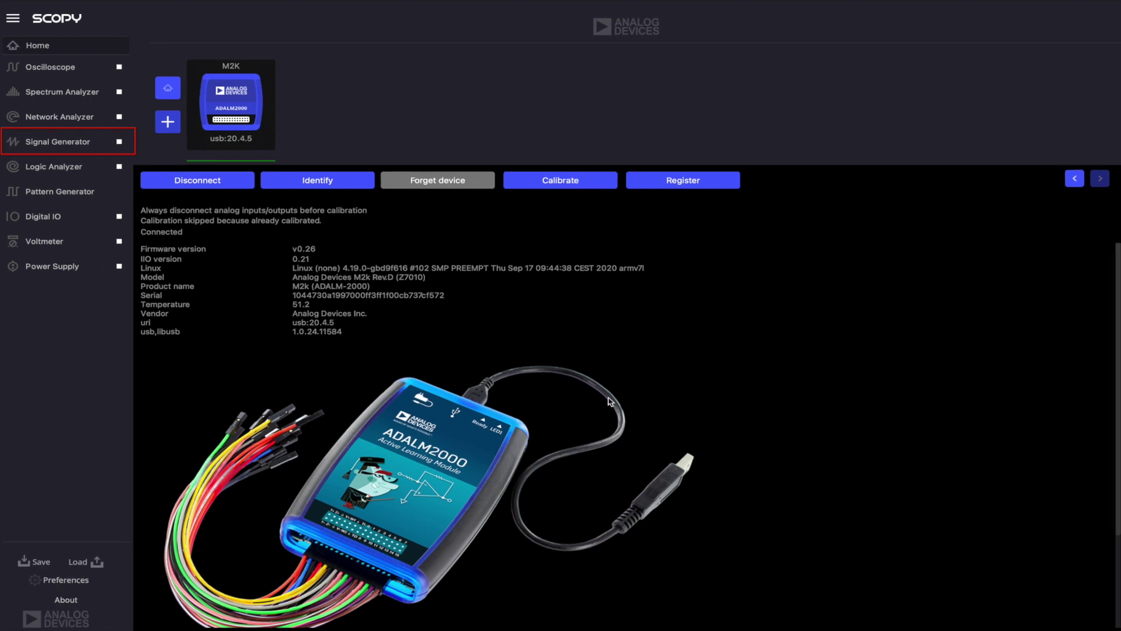
In the Signal Generator, set channel 1's sine amplitude to 5 V
{"action": "left_click", "coordinate": [83, 143]}
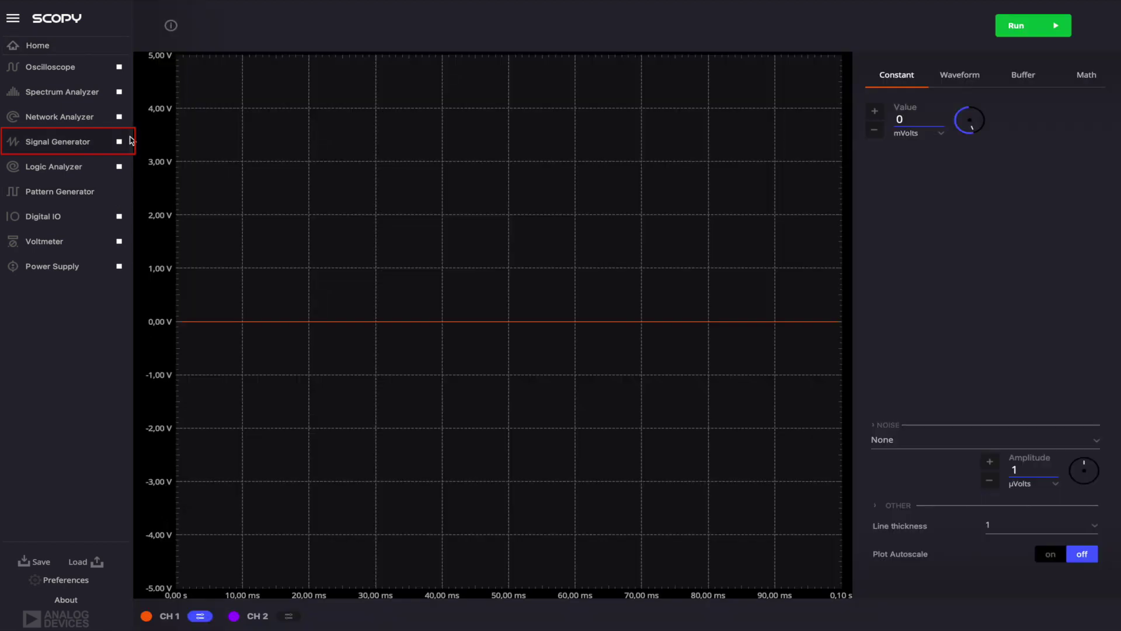
{"action": "left_click", "coordinate": [964, 75]}
{"action": "left_click", "coordinate": [904, 143]}
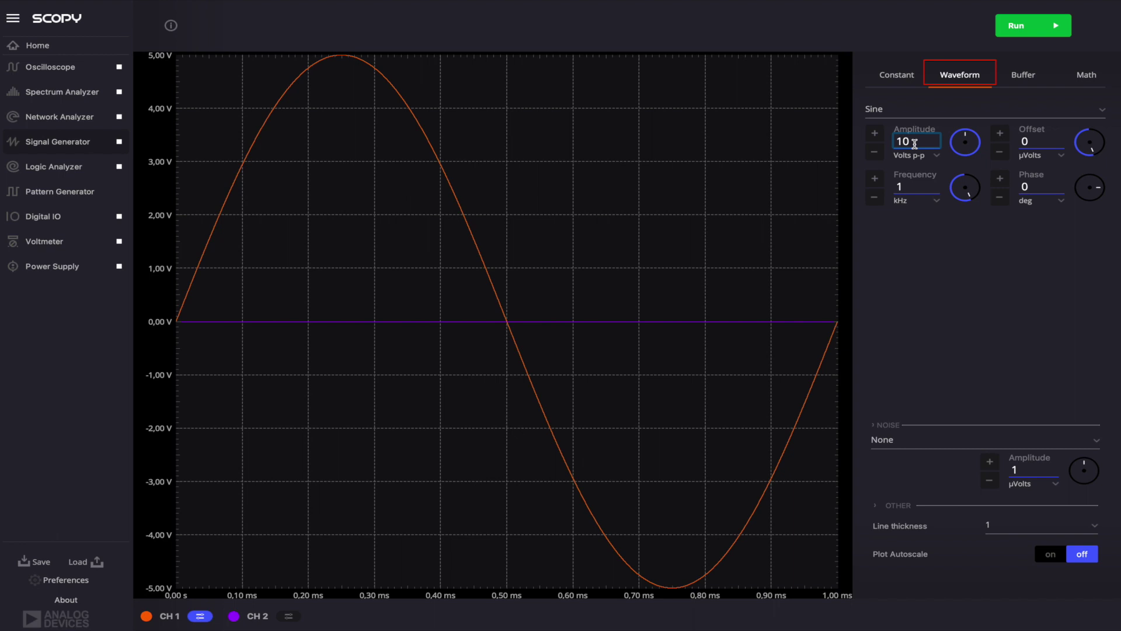
{"action": "double_click", "coordinate": [914, 144]}
{"action": "type", "text": "5v"}
{"action": "key", "text": "Return"}
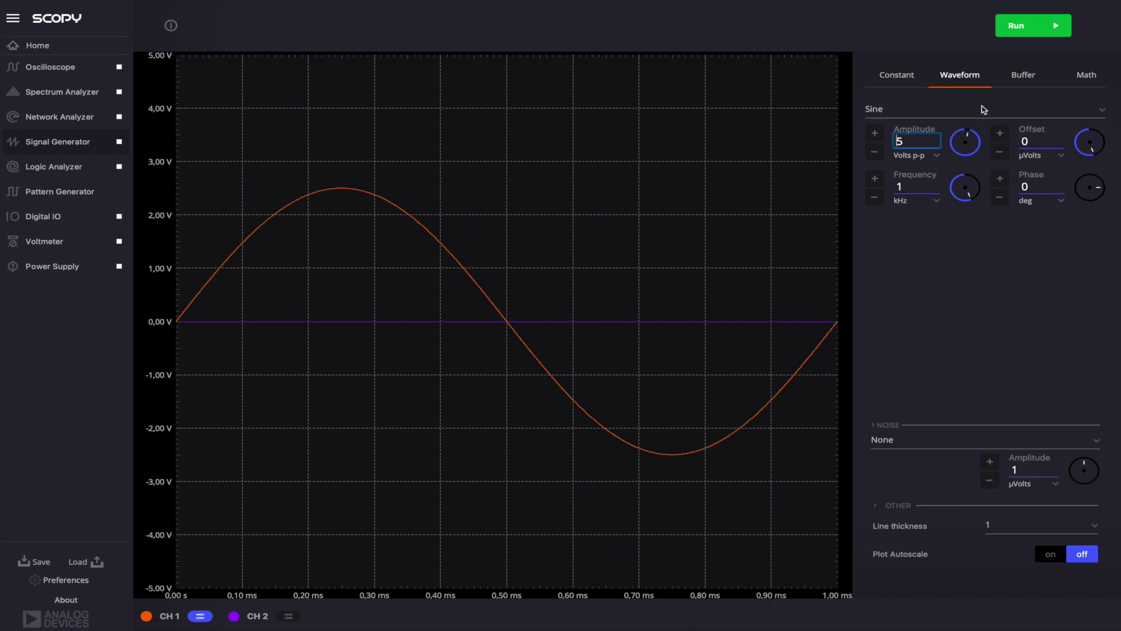
Make channel 2 a 3.3 V triangle at 2 kHz with 1.65 V offset
{"action": "left_click", "coordinate": [289, 617]}
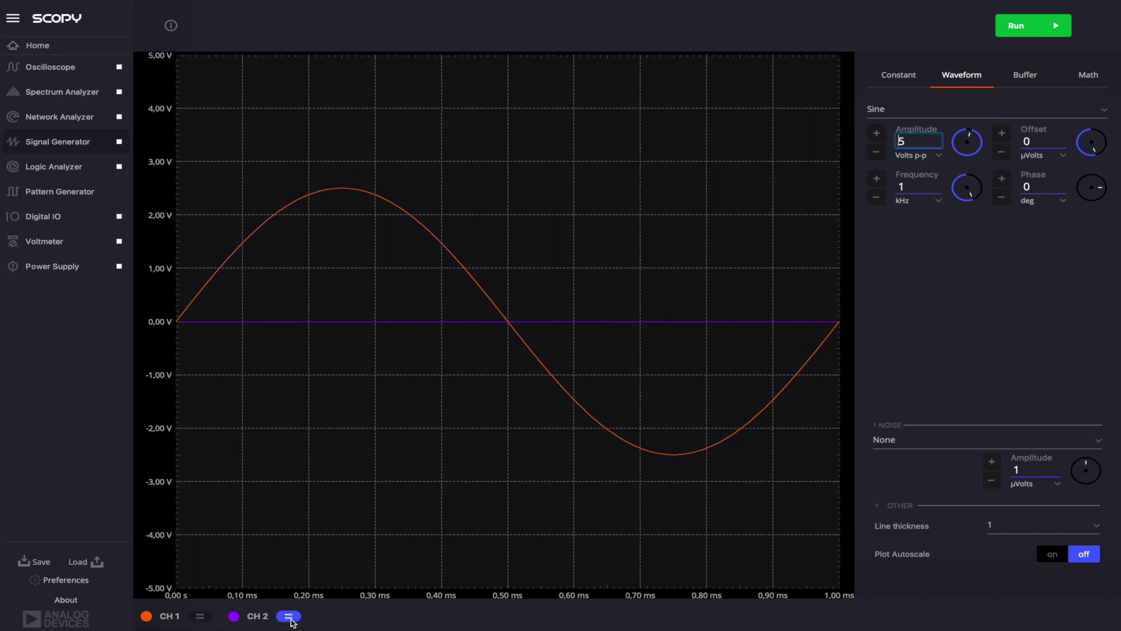
{"action": "left_click", "coordinate": [903, 113]}
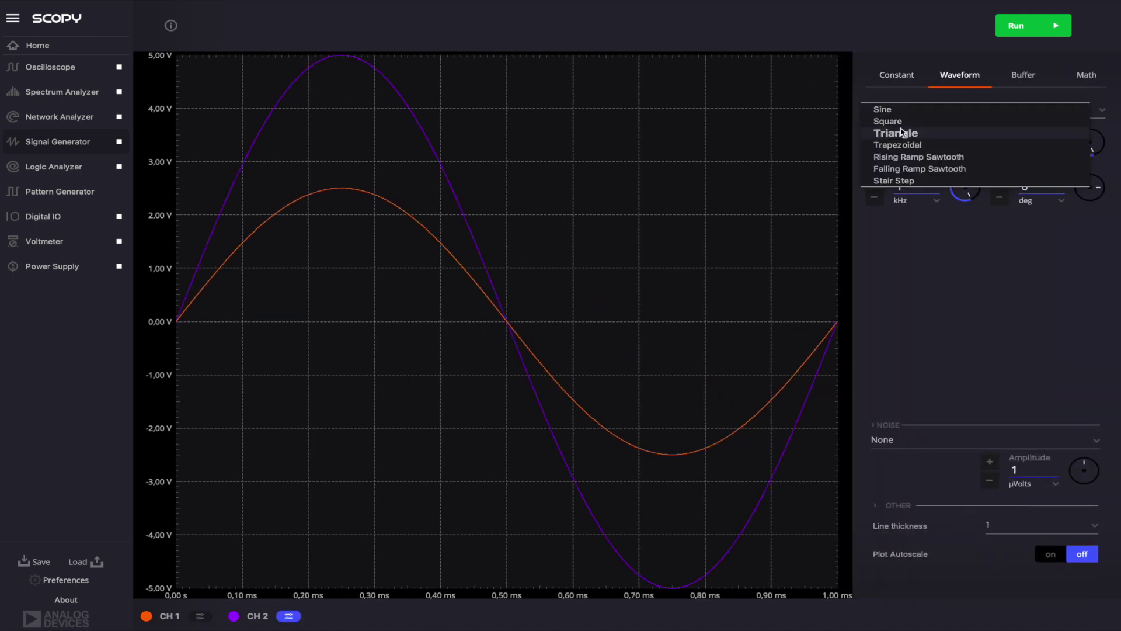
{"action": "left_click", "coordinate": [899, 133]}
{"action": "double_click", "coordinate": [918, 142]}
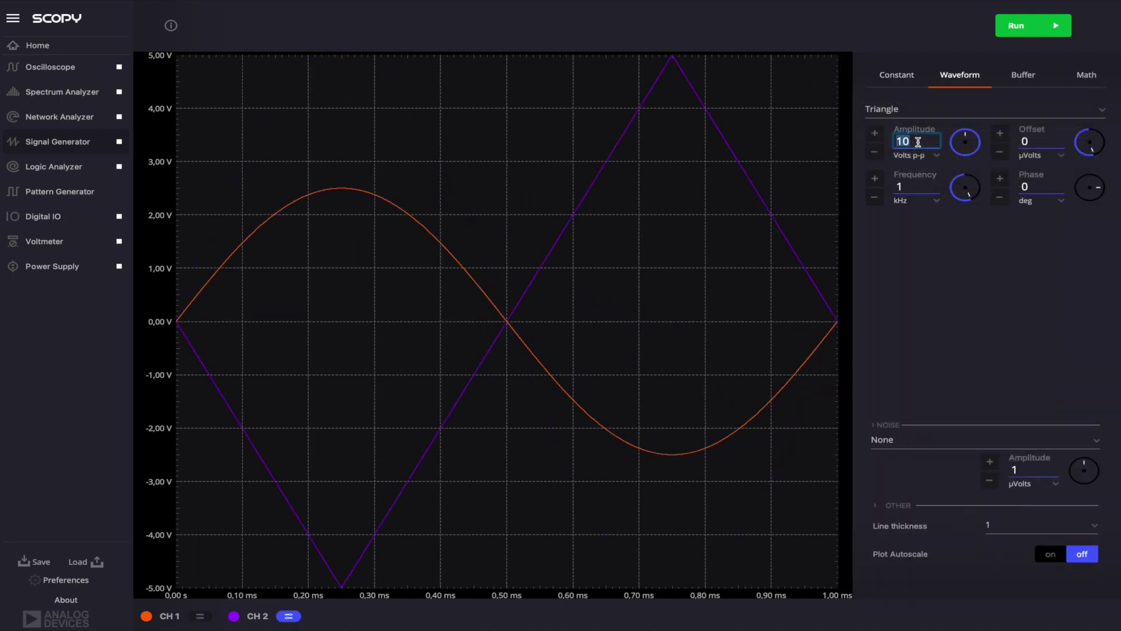
{"action": "type", "text": "3.3V"}
{"action": "key", "text": "Return"}
{"action": "left_click", "coordinate": [904, 184]}
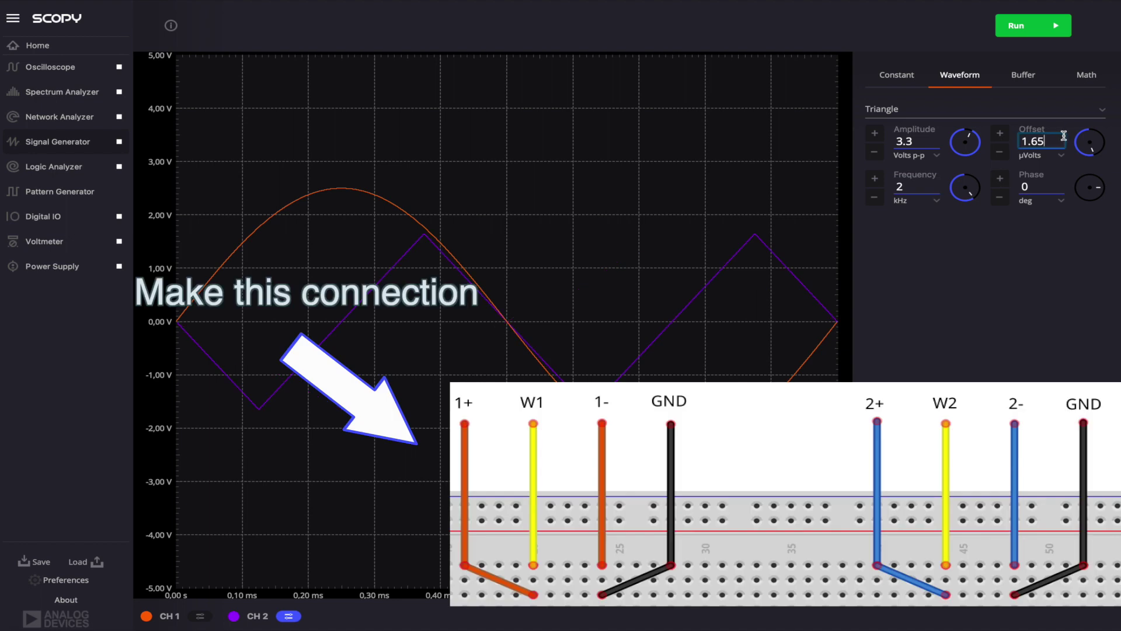
{"action": "key", "text": "Return"}
Start both generator outputs and run the Oscilloscope so the CH1 sine appears at 200 µs/div
{"action": "left_click", "coordinate": [1019, 30]}
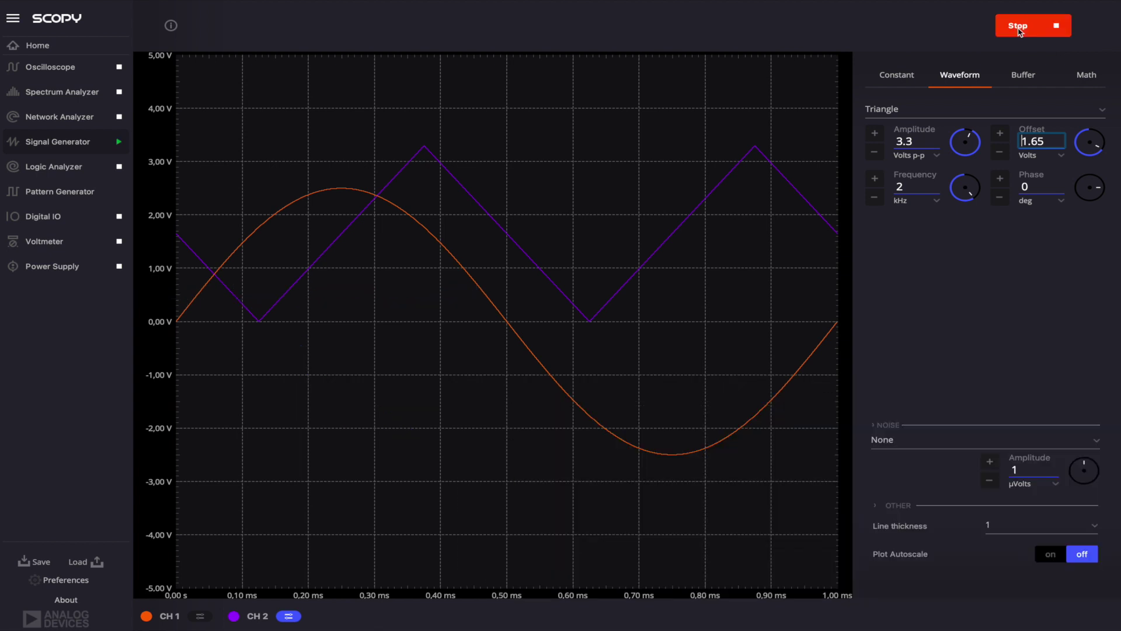
{"action": "left_click", "coordinate": [71, 72]}
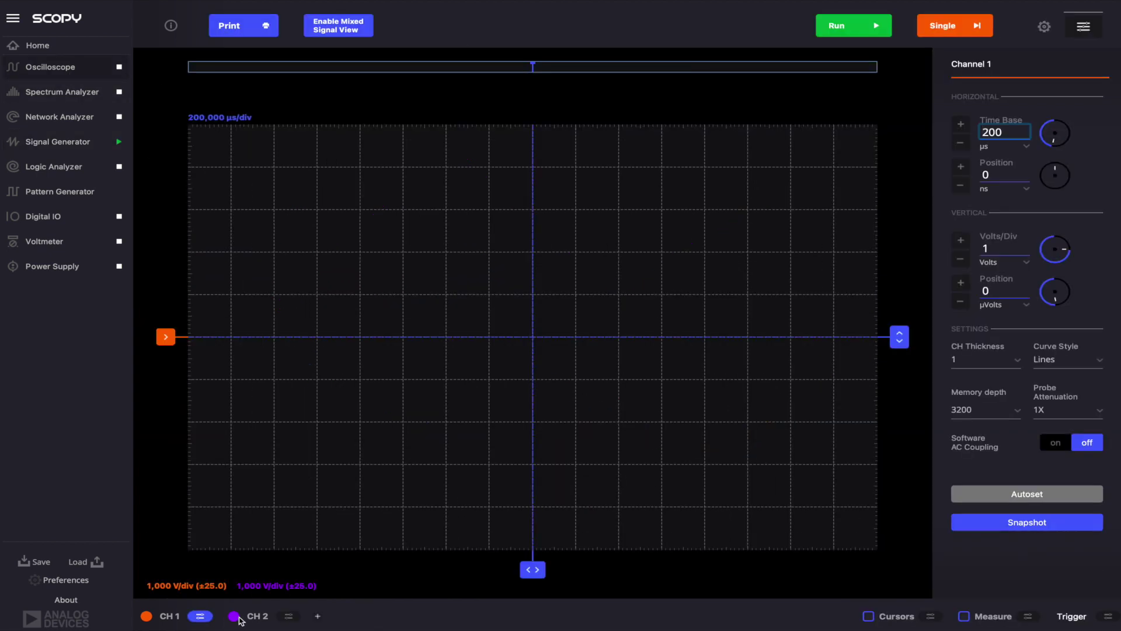
{"action": "left_click", "coordinate": [852, 33]}
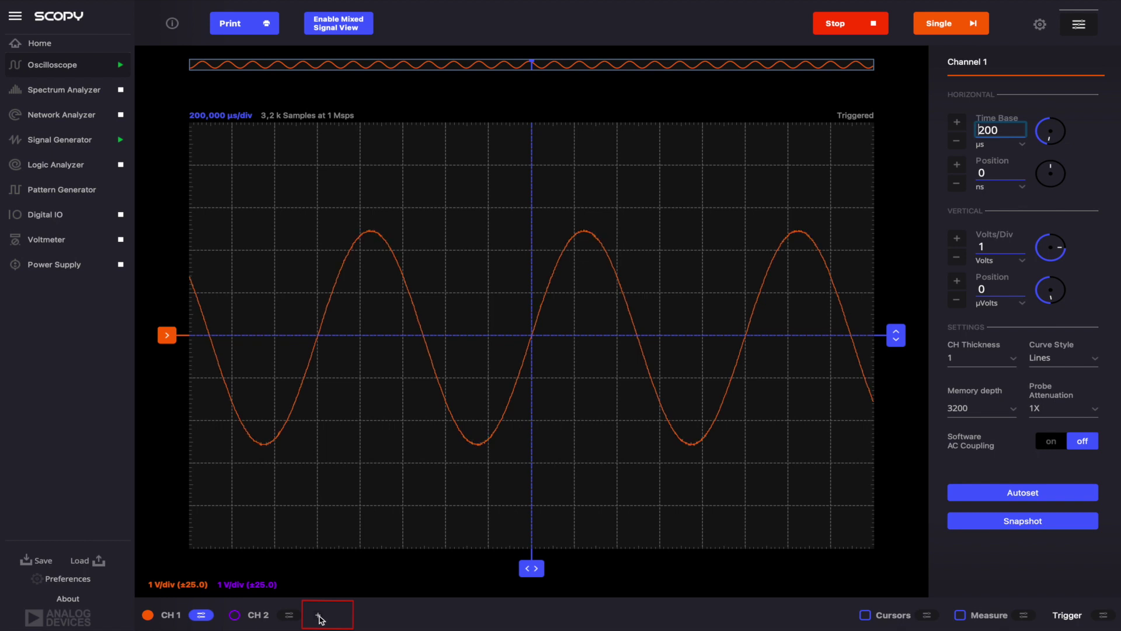
{"action": "left_click", "coordinate": [320, 617]}
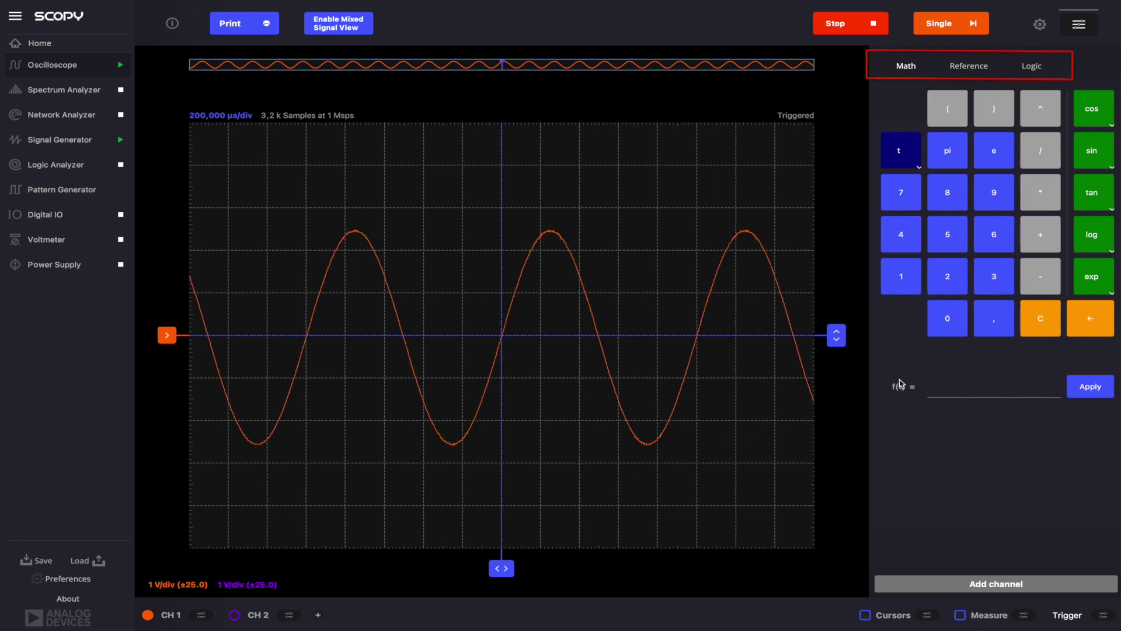
Paste sqrt(t0 * t0) into the math f(t) field and apply it
{"action": "left_click", "coordinate": [940, 387]}
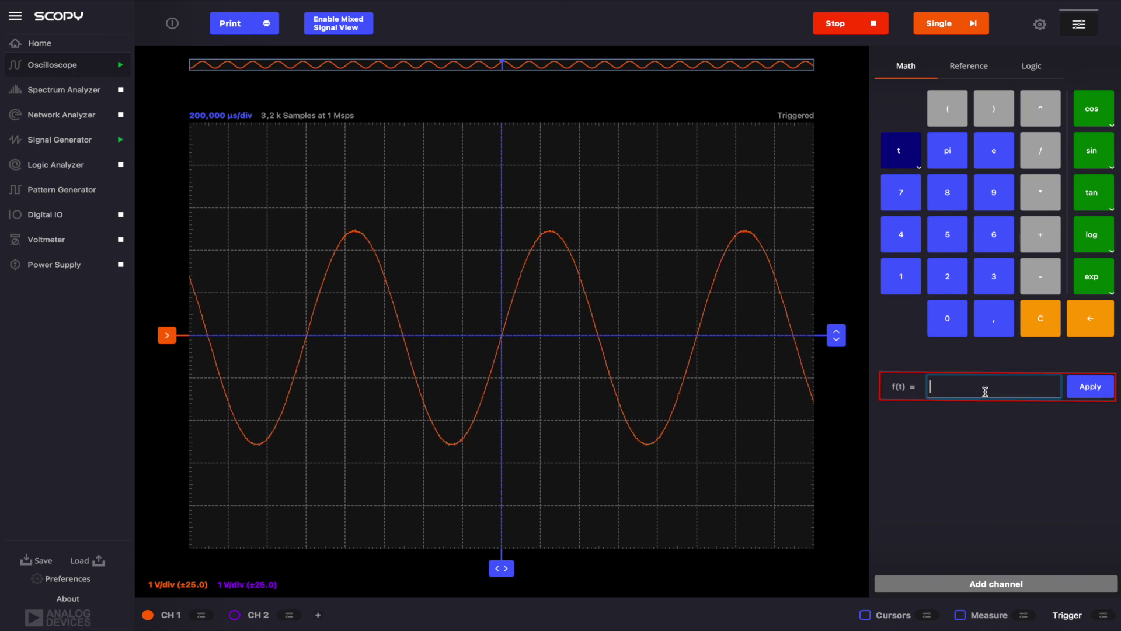
{"action": "type", "text": "sqrt(t0 * t0)"}
{"action": "left_click", "coordinate": [1089, 387]}
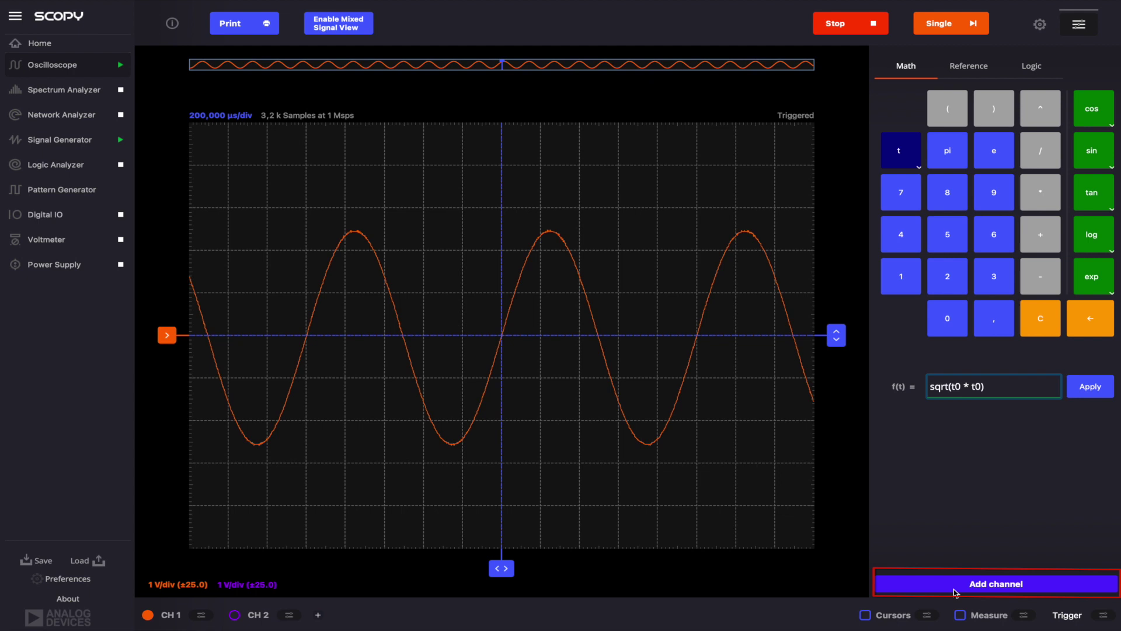
Add math channel M1 and drag its green trace and the CH1 sine apart
{"action": "left_click", "coordinate": [955, 593]}
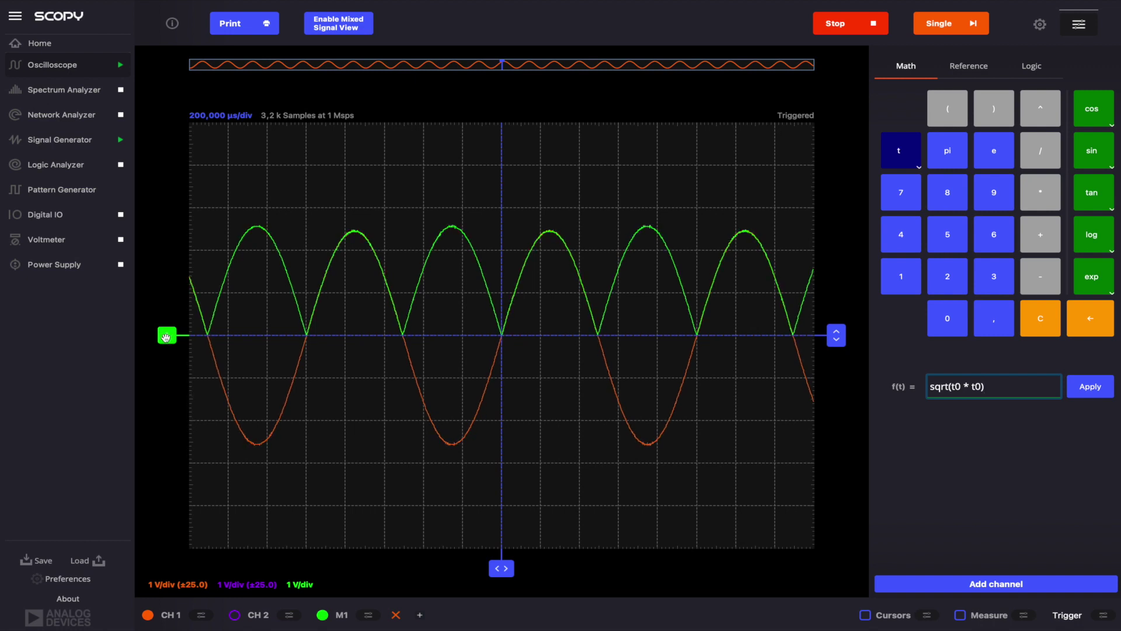
{"action": "mouse_move", "coordinate": [165, 335]}
{"action": "left_mouse_down"}
{"action": "mouse_move", "coordinate": [164, 322]}
{"action": "mouse_move", "coordinate": [167, 430]}
{"action": "left_mouse_up"}
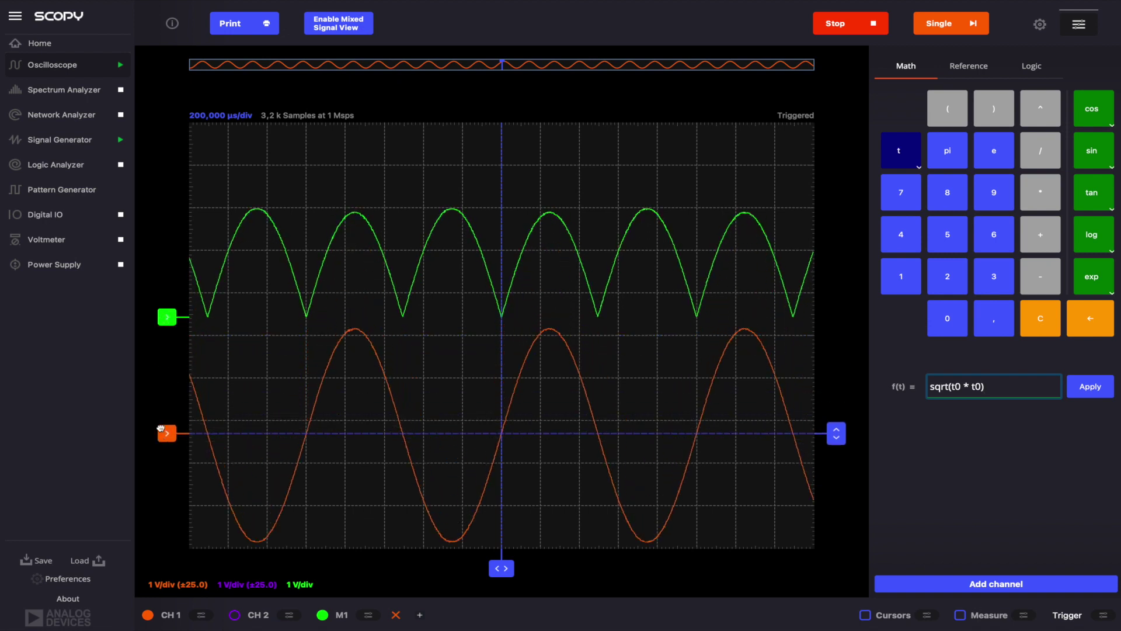
{"action": "left_click_drag", "start_coordinate": [169, 334], "coordinate": [169, 376]}
{"action": "left_click", "coordinate": [366, 615]}
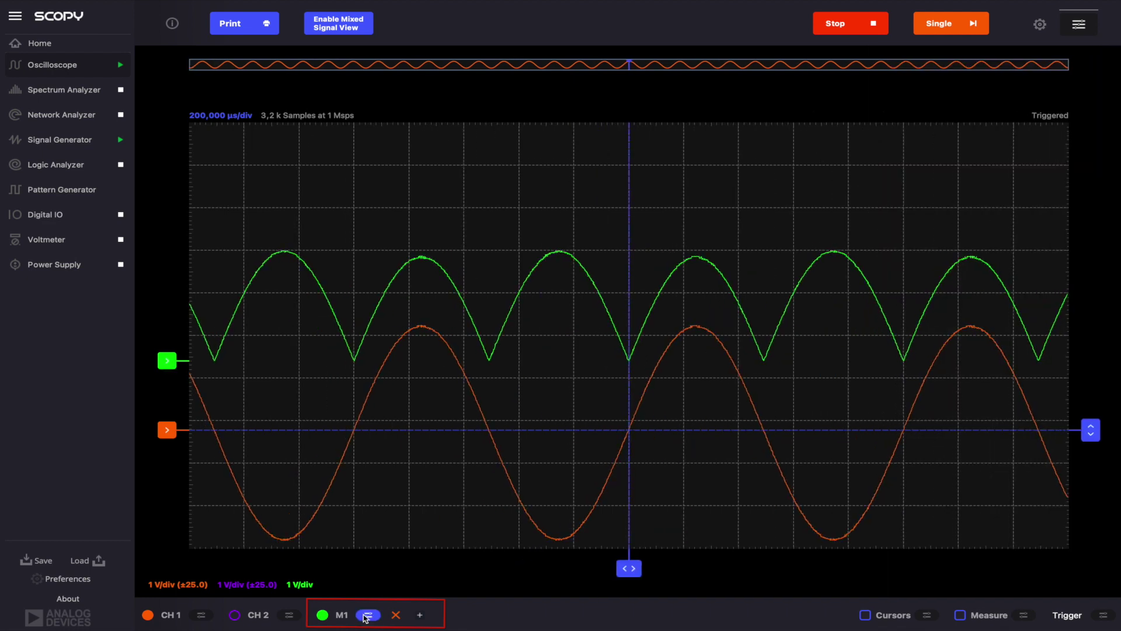
{"action": "left_click", "coordinate": [367, 615]}
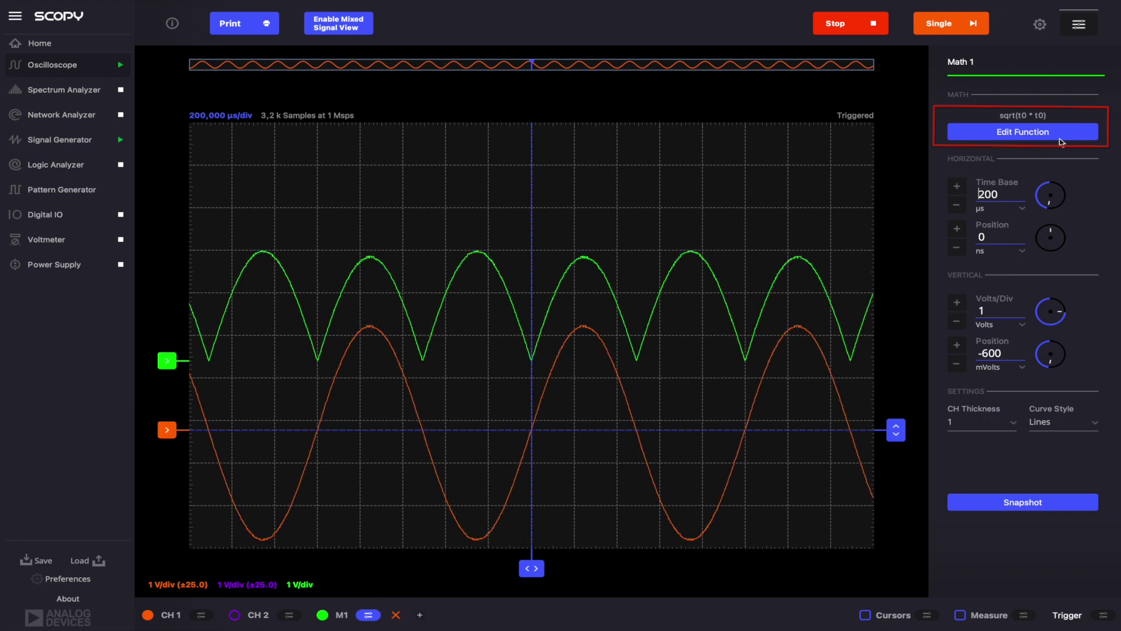
Append + 1 to M1's function, making it sqrt(t0 * t0) + 1, and save
{"action": "left_click", "coordinate": [1072, 132]}
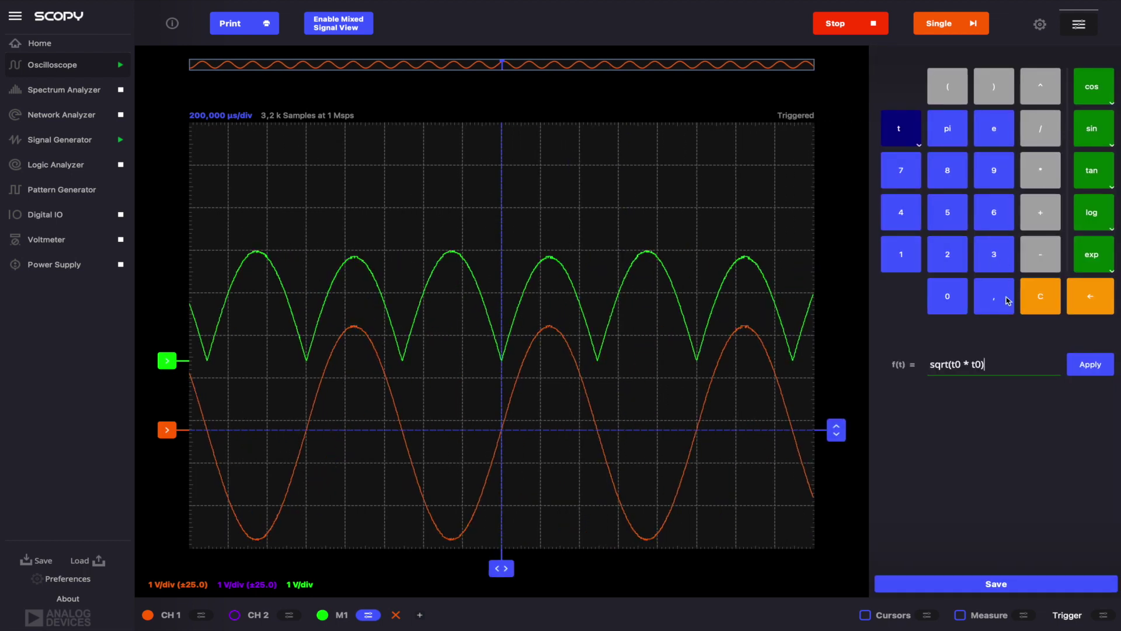
{"action": "left_click", "coordinate": [992, 365]}
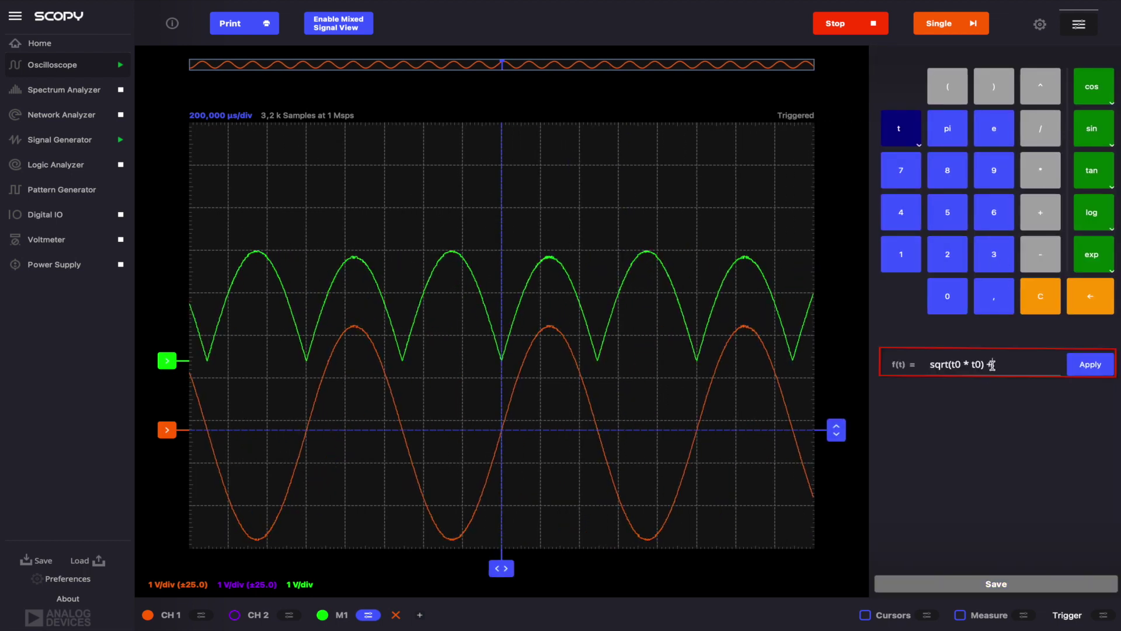
{"action": "type", "text": "+ 1"}
{"action": "left_click", "coordinate": [1090, 365]}
{"action": "left_click", "coordinate": [974, 584]}
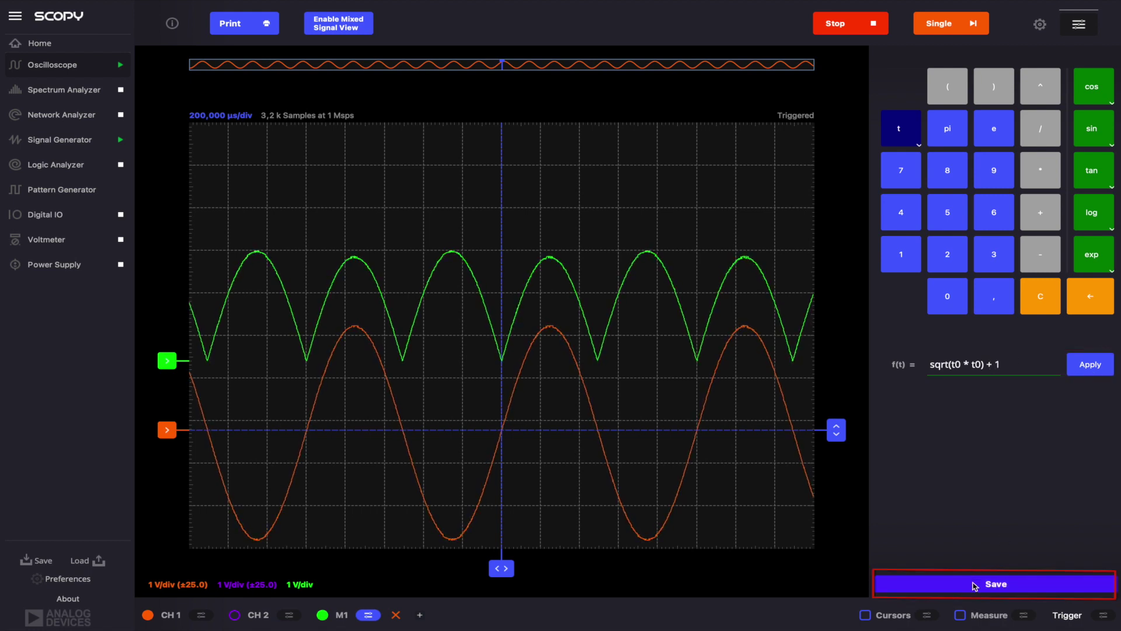
{"action": "left_click", "coordinate": [974, 584]}
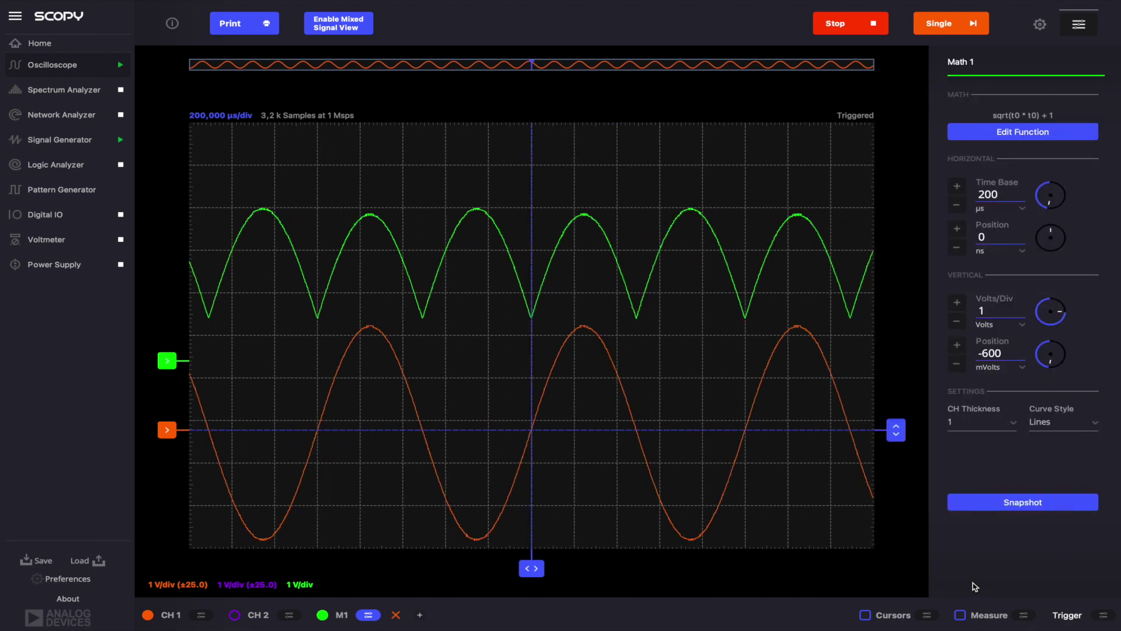
Delete math channel M1, leaving only the CH1 sine on the plot
{"action": "left_click", "coordinate": [395, 614]}
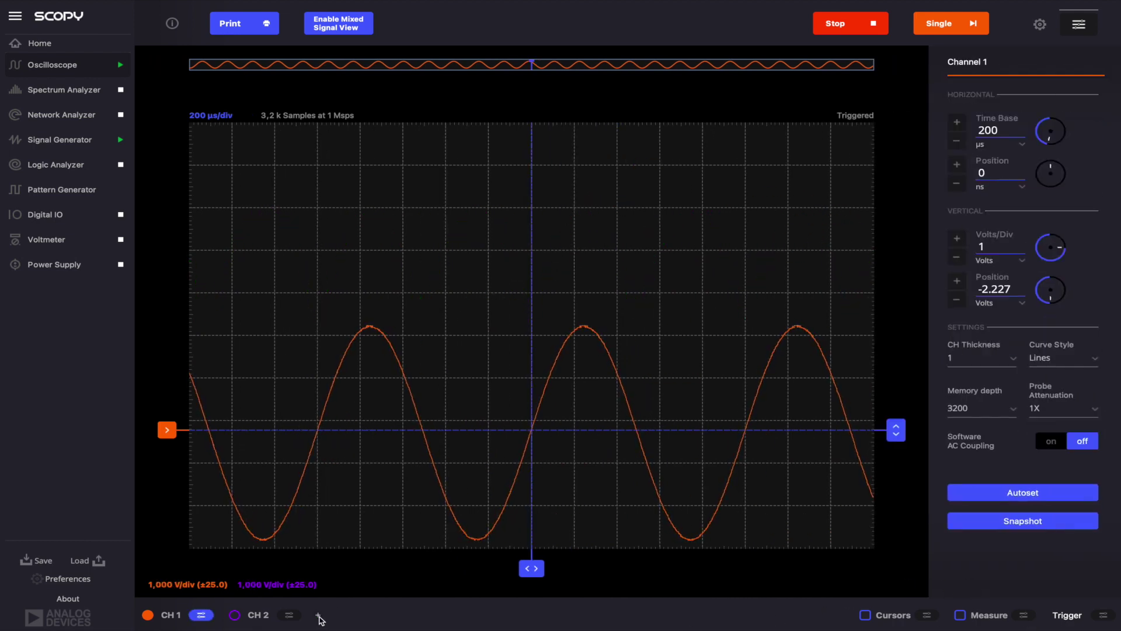
{"action": "left_click", "coordinate": [318, 615]}
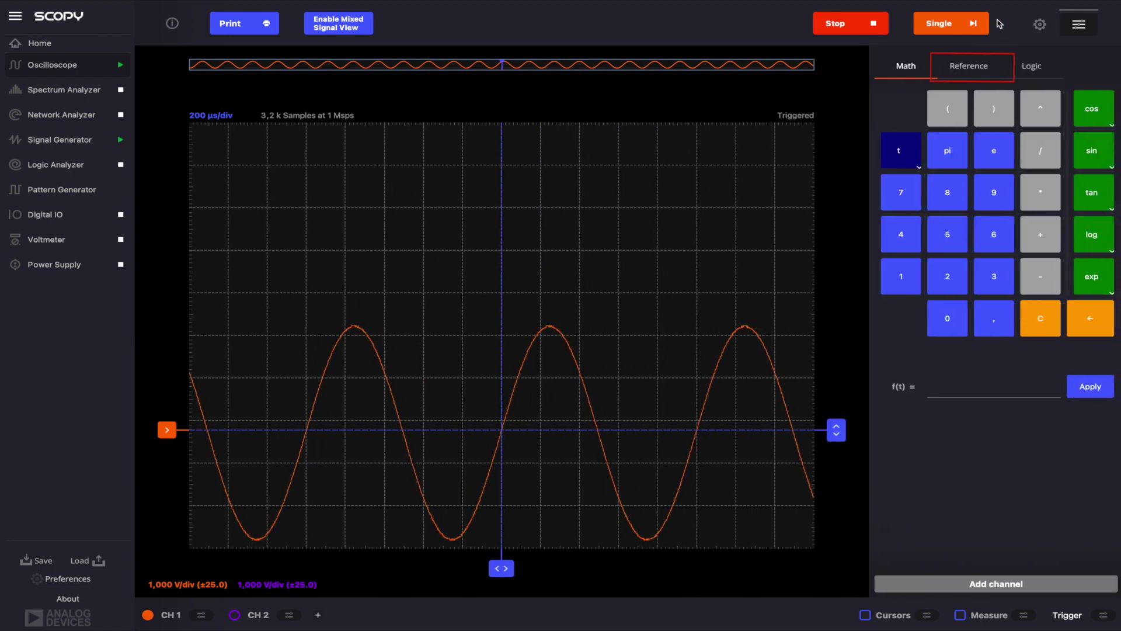
{"action": "left_click", "coordinate": [967, 66]}
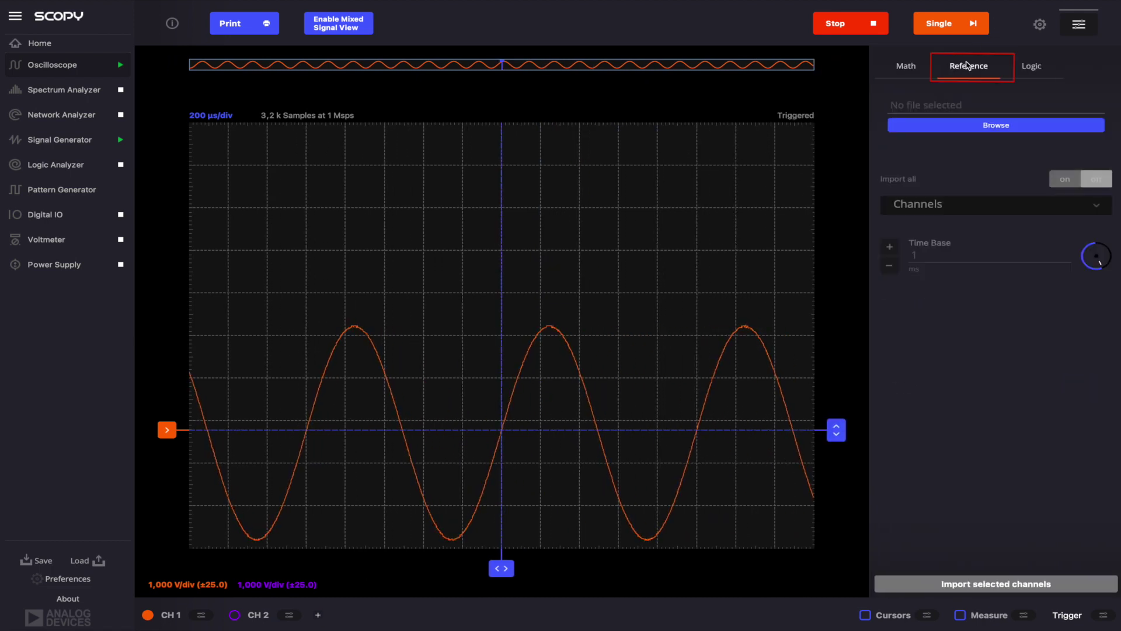
Export only the first channel's waveform to refchannel1.csv, excluding the second channel
{"action": "left_click", "coordinate": [1039, 24]}
{"action": "left_click", "coordinate": [1022, 259]}
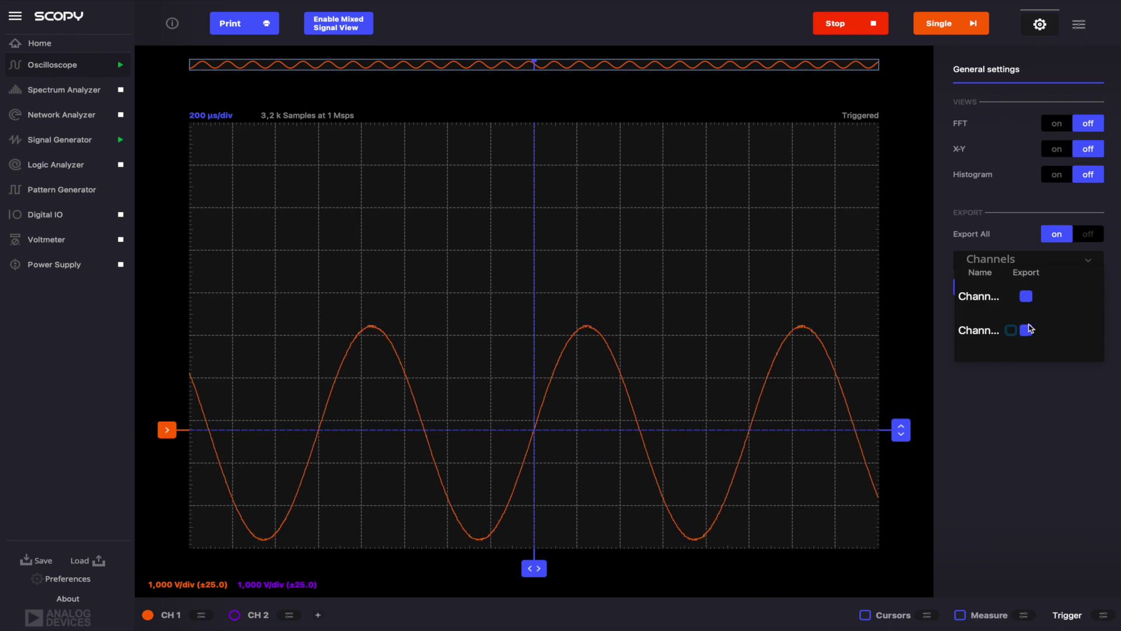
{"action": "left_click", "coordinate": [1026, 330]}
{"action": "left_click", "coordinate": [1015, 394]}
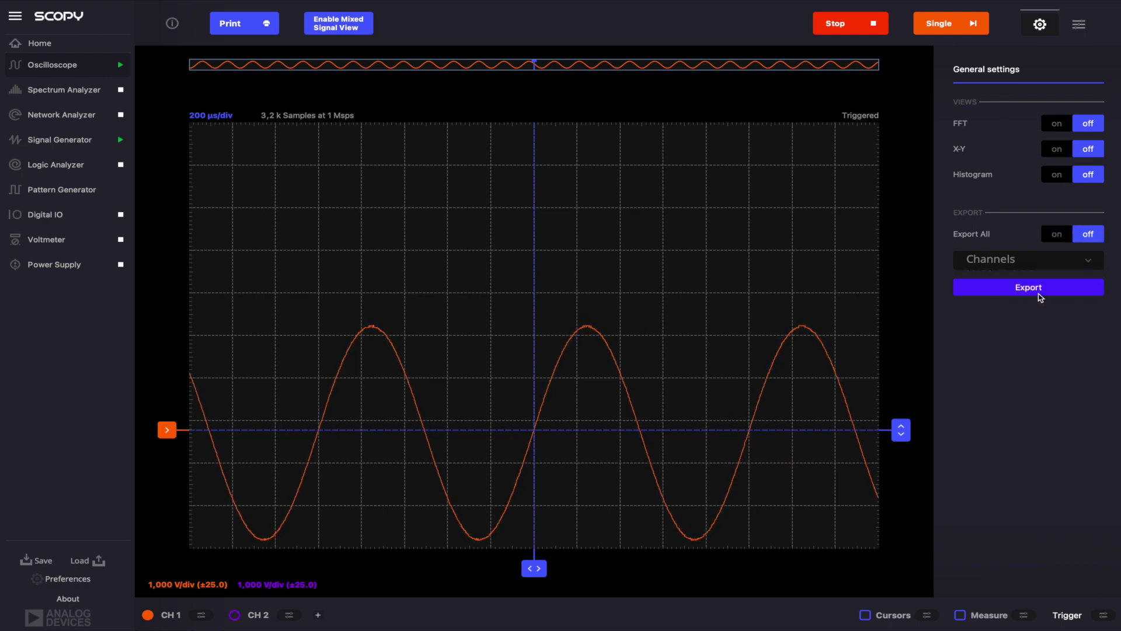
{"action": "left_click", "coordinate": [1038, 293]}
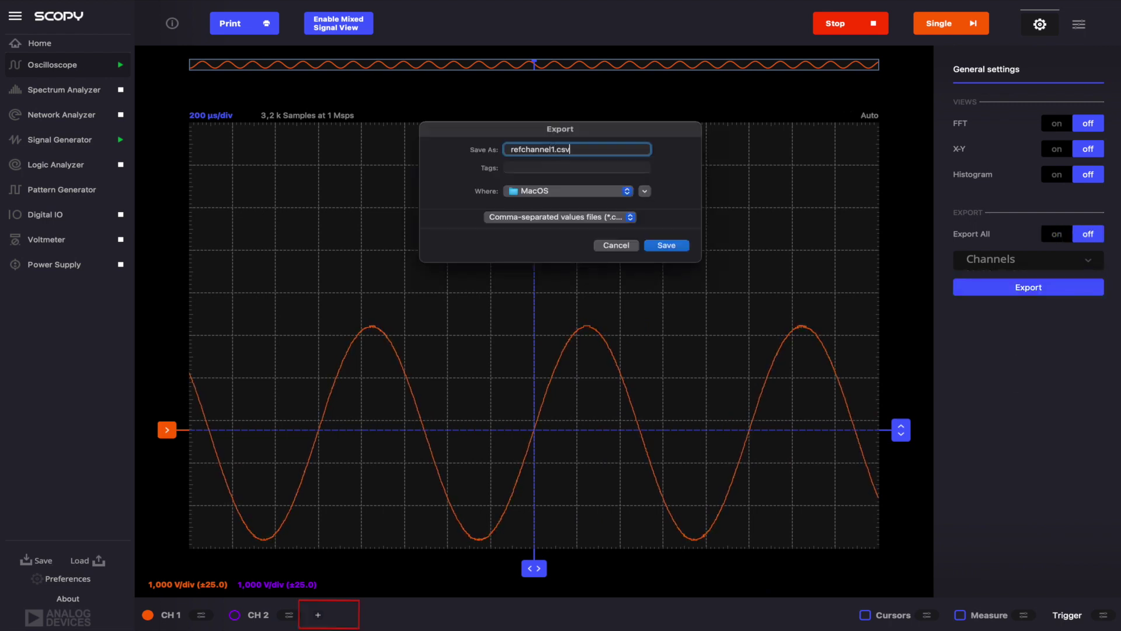
{"action": "key", "text": "Return"}
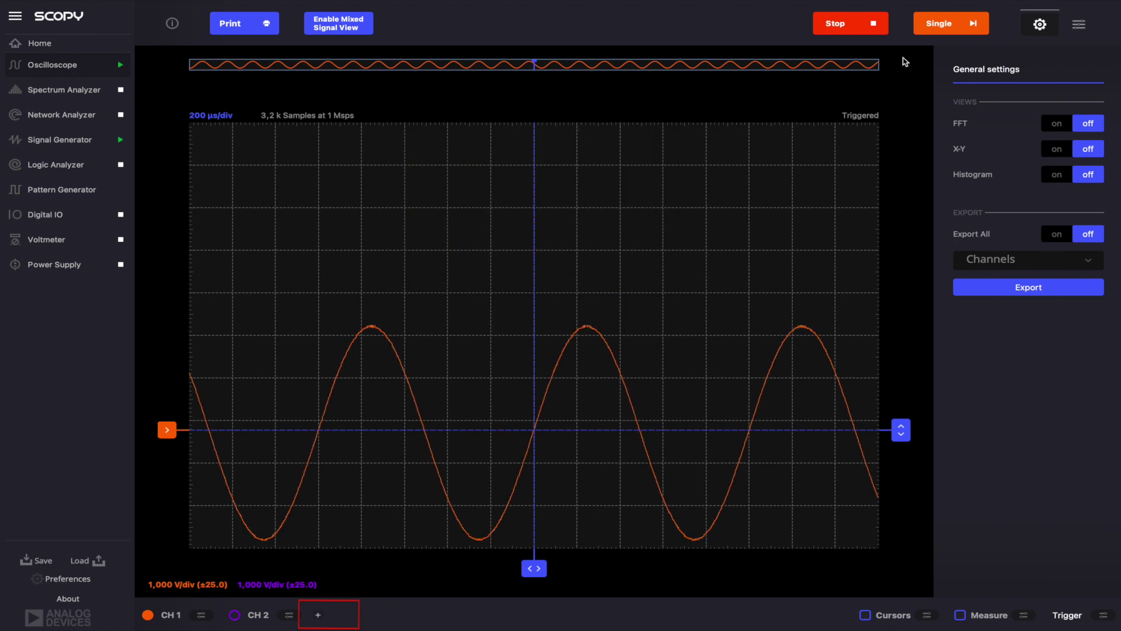
Import the channels from refch1.csv as a reference trace
{"action": "left_click", "coordinate": [319, 613]}
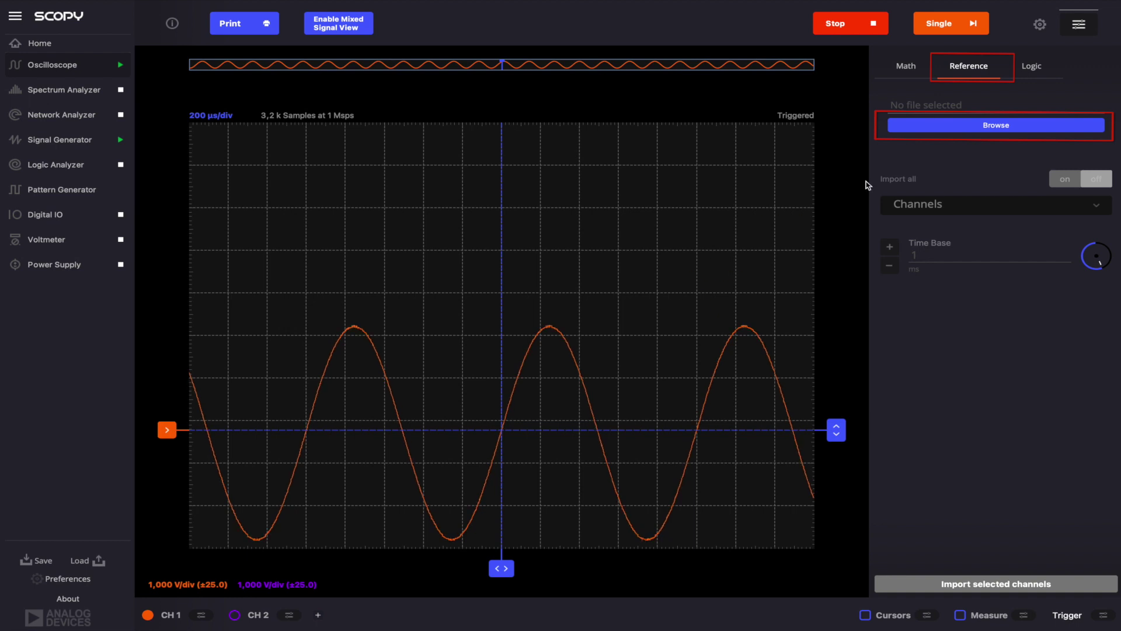
{"action": "left_click", "coordinate": [964, 123]}
{"action": "left_click", "coordinate": [476, 172]}
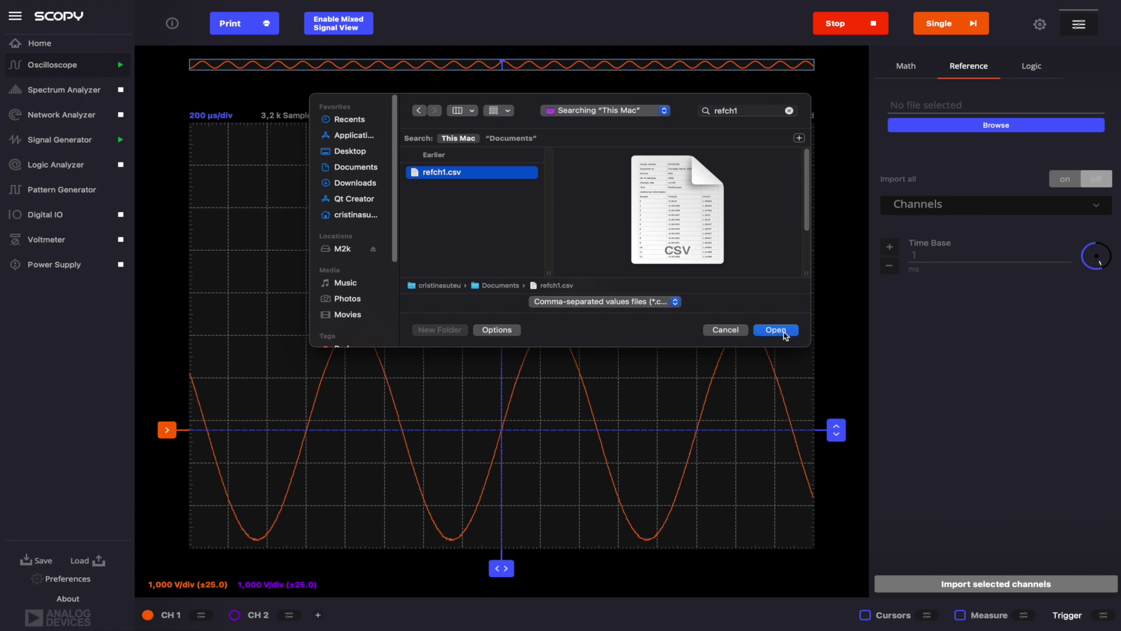
{"action": "left_click", "coordinate": [776, 330]}
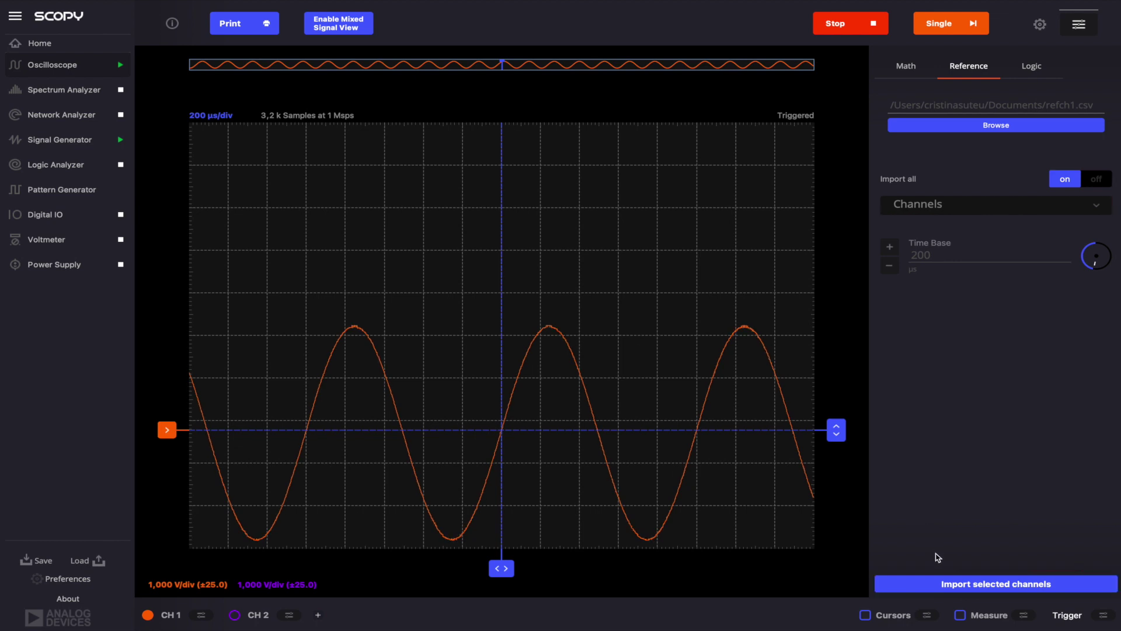
{"action": "left_click", "coordinate": [945, 583]}
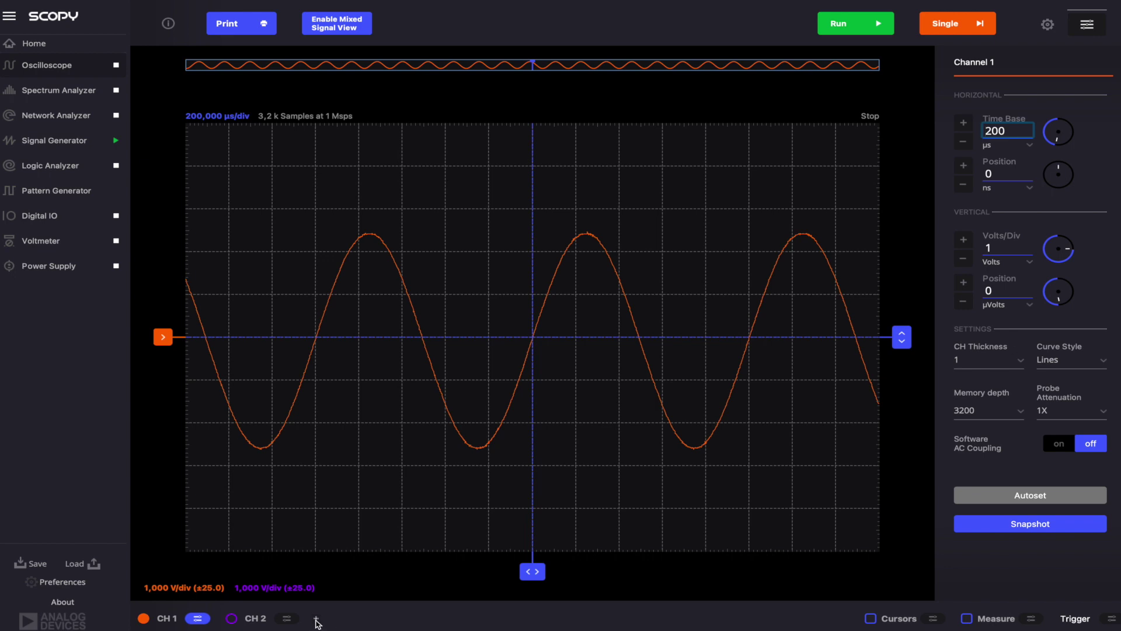
Enable Mixed Signal View from the Logic channel options to add a Logic channel
{"action": "left_click", "coordinate": [316, 618]}
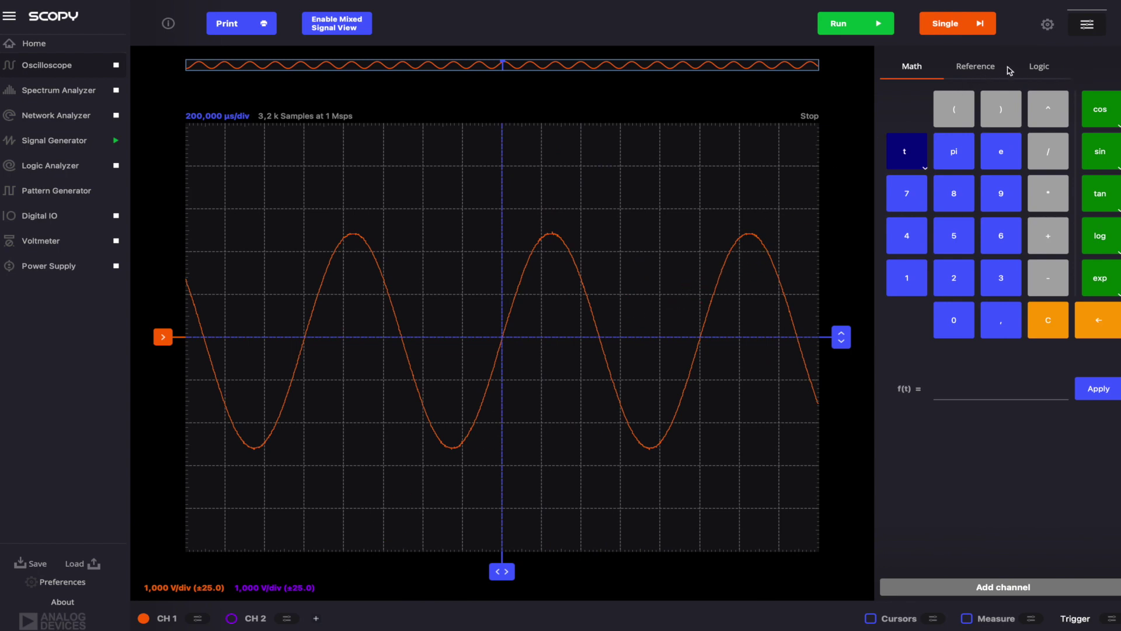
{"action": "left_click", "coordinate": [1039, 70]}
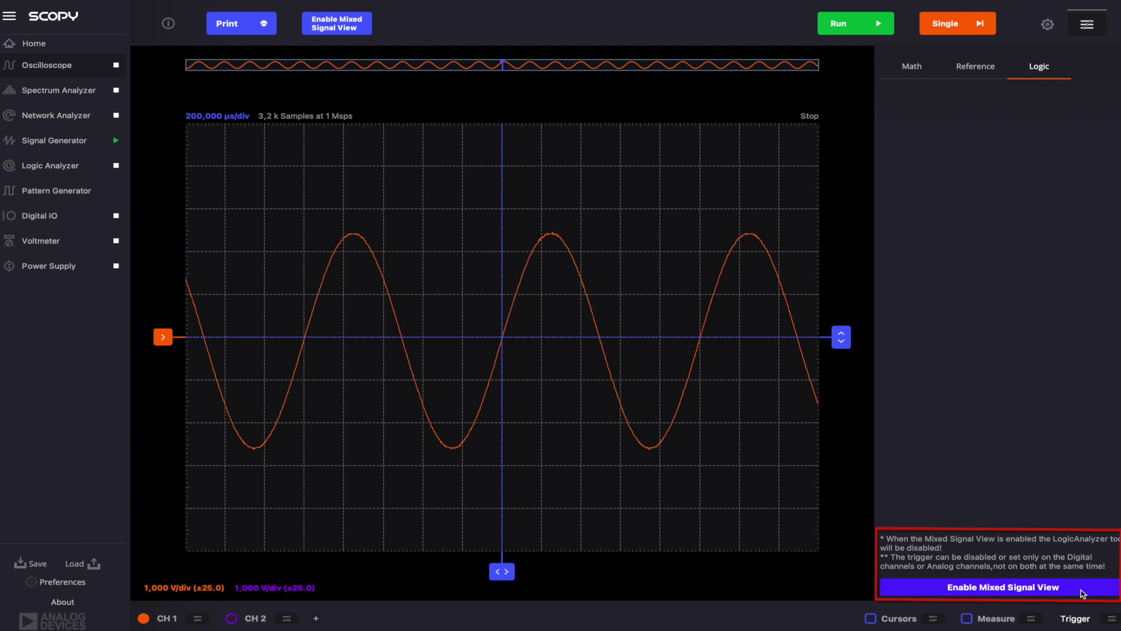
{"action": "left_click", "coordinate": [1082, 594]}
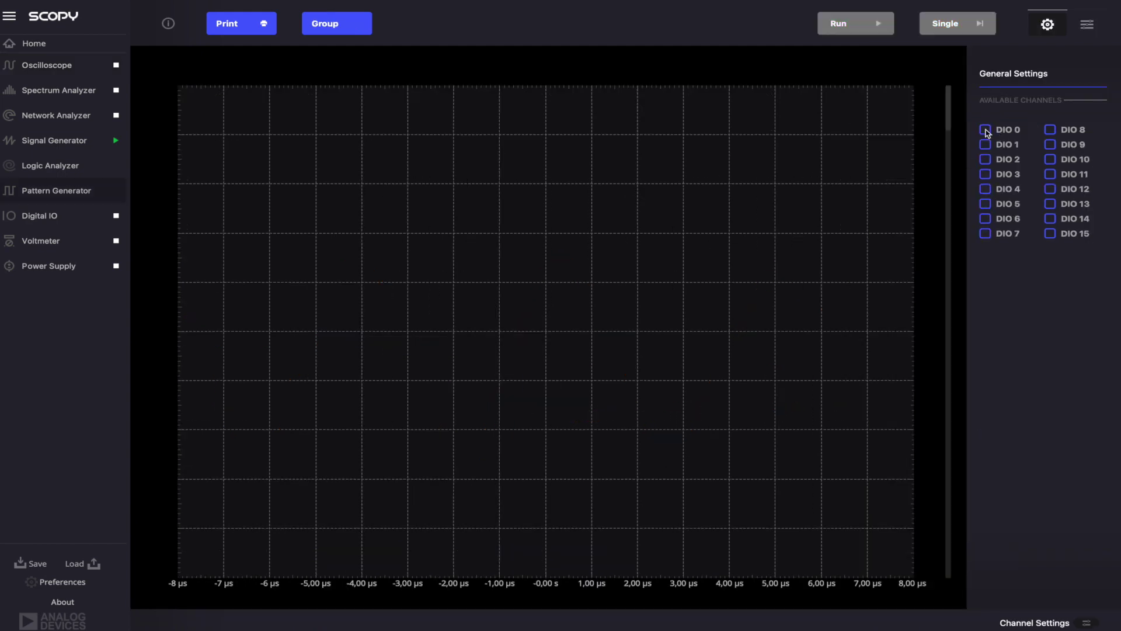
Enable DIO 0 and DIO 1, and set DIO 0 to a 2 kHz clock pattern
{"action": "left_click", "coordinate": [986, 131]}
{"action": "left_click", "coordinate": [985, 145]}
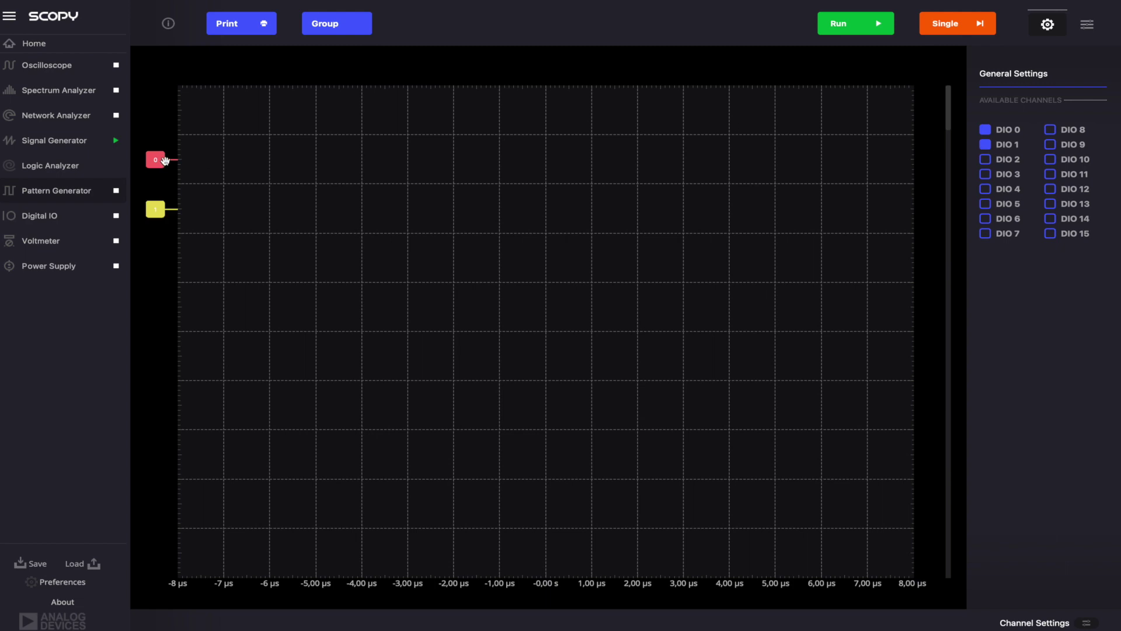
{"action": "left_click", "coordinate": [162, 160]}
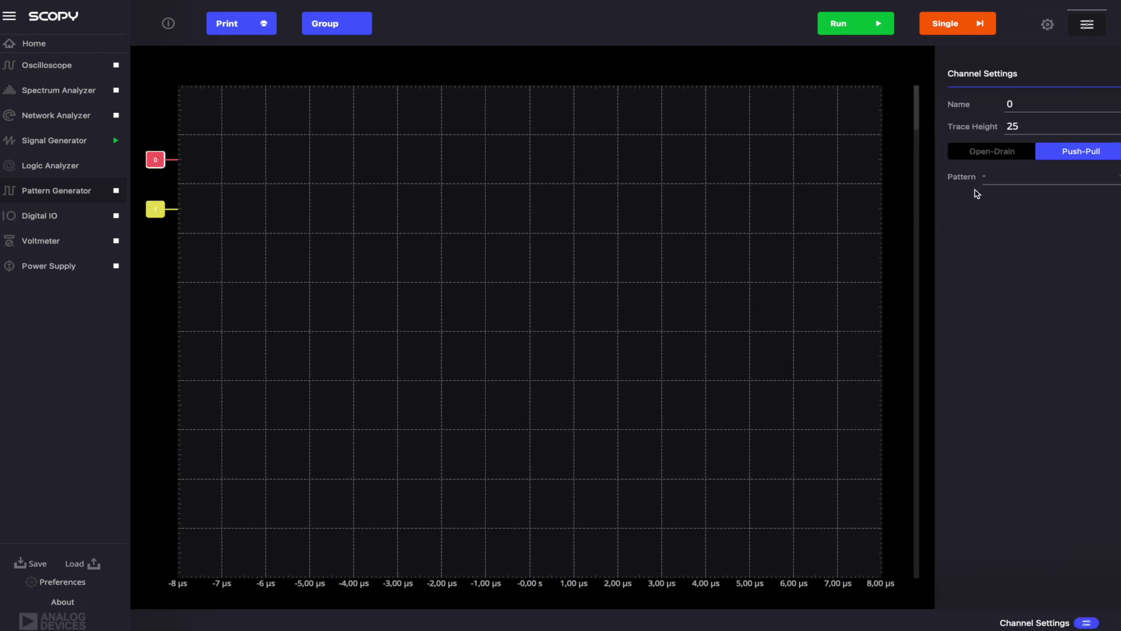
{"action": "left_click", "coordinate": [1003, 177]}
{"action": "left_click", "coordinate": [1002, 186]}
{"action": "double_click", "coordinate": [1005, 209]}
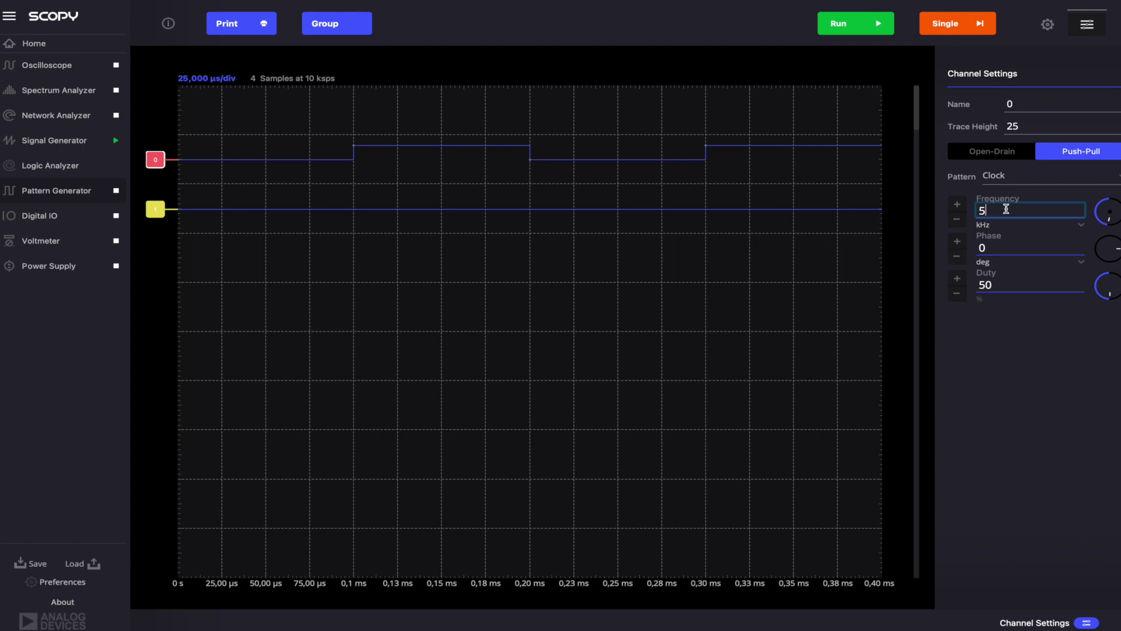
{"action": "type", "text": "2"}
{"action": "key", "text": "Return"}
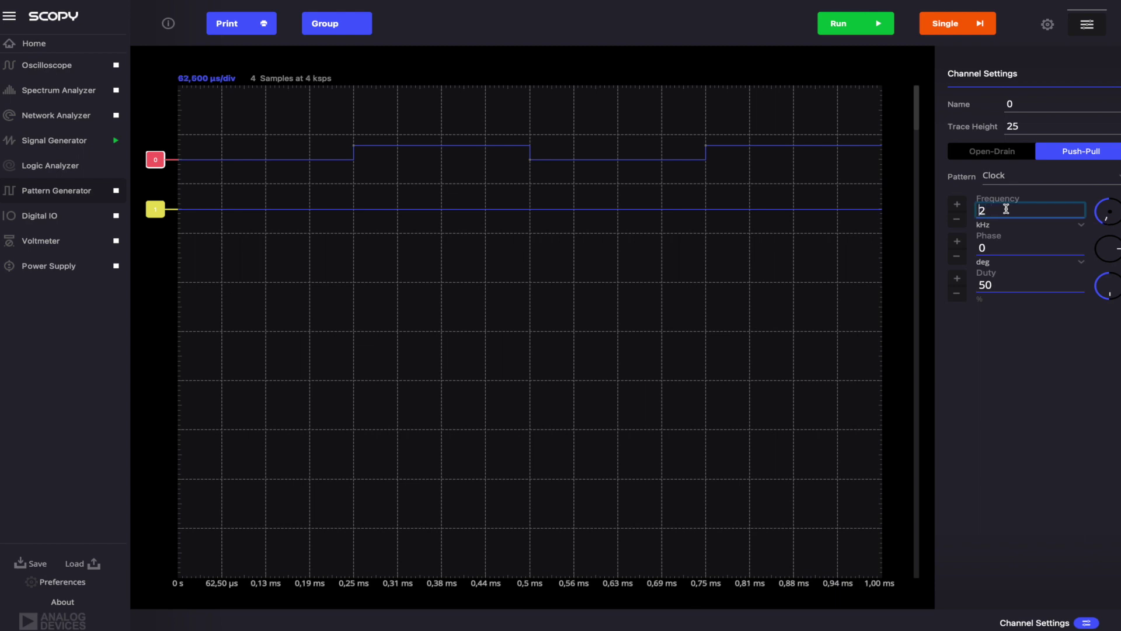
Set DIO 1 to a 1 kHz clock pattern and start the Pattern Generator
{"action": "left_click", "coordinate": [155, 209]}
{"action": "left_click", "coordinate": [1003, 176]}
{"action": "left_click", "coordinate": [1003, 186]}
{"action": "double_click", "coordinate": [1002, 209]}
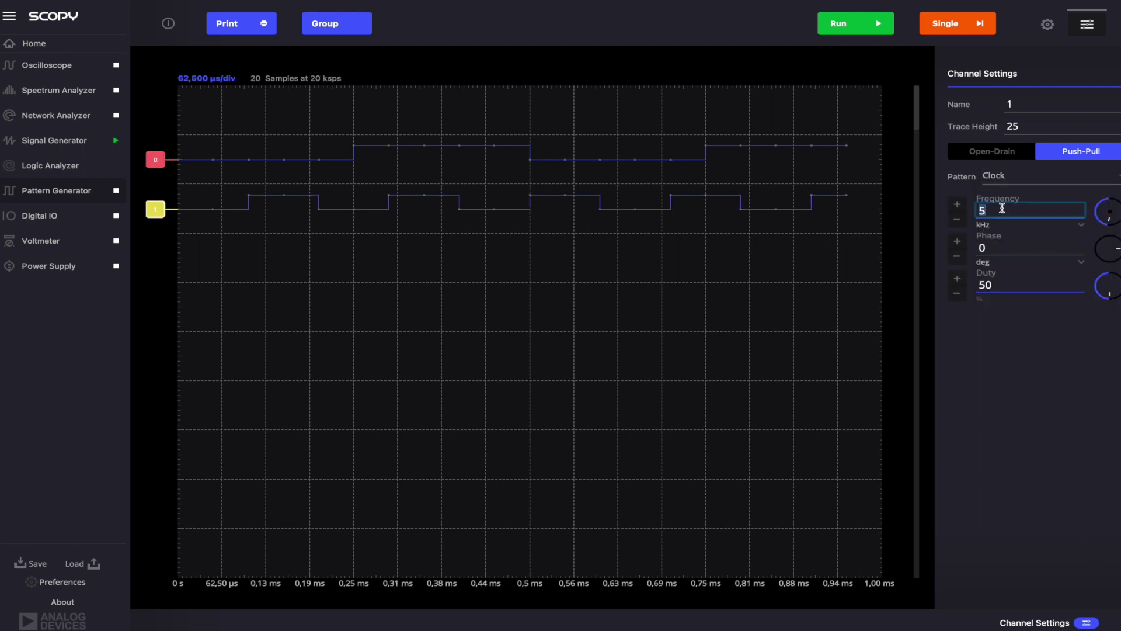
{"action": "type", "text": "1"}
{"action": "key", "text": "Return"}
{"action": "left_click", "coordinate": [848, 30]}
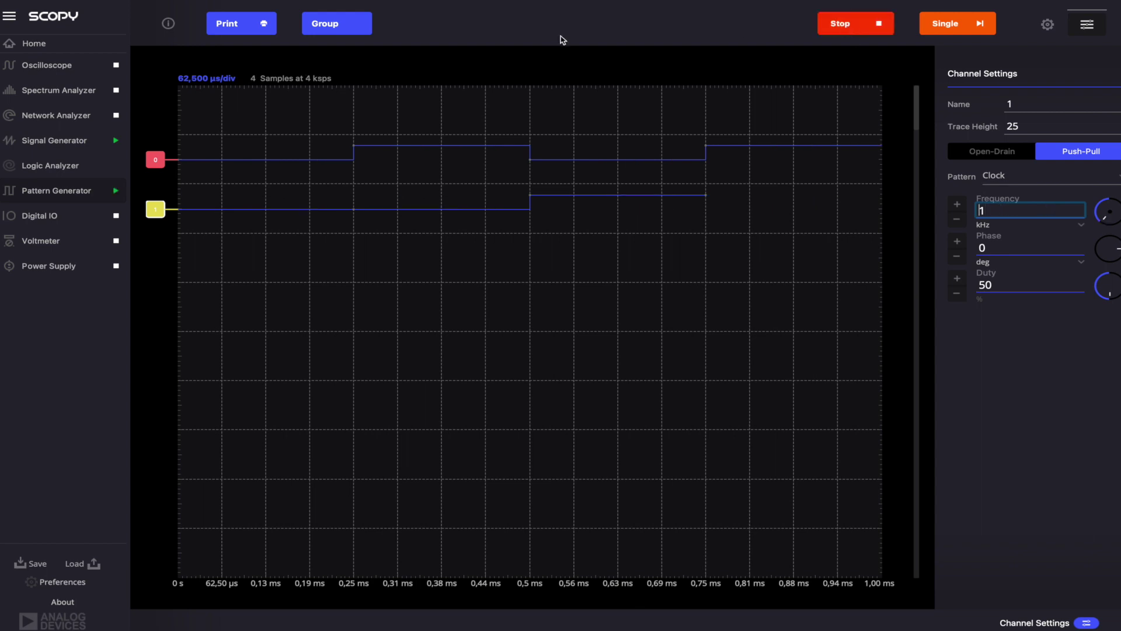
In the Oscilloscope, show the CH2 triangle and move it above the sine
{"action": "left_click", "coordinate": [80, 67]}
{"action": "left_click", "coordinate": [233, 619]}
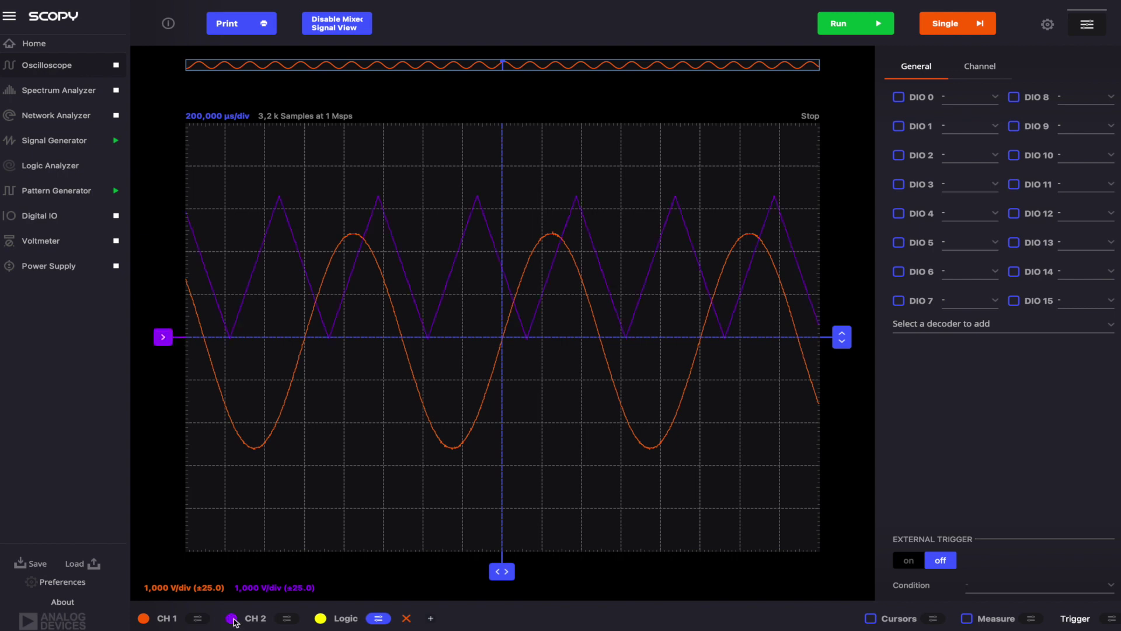
{"action": "left_click", "coordinate": [173, 336]}
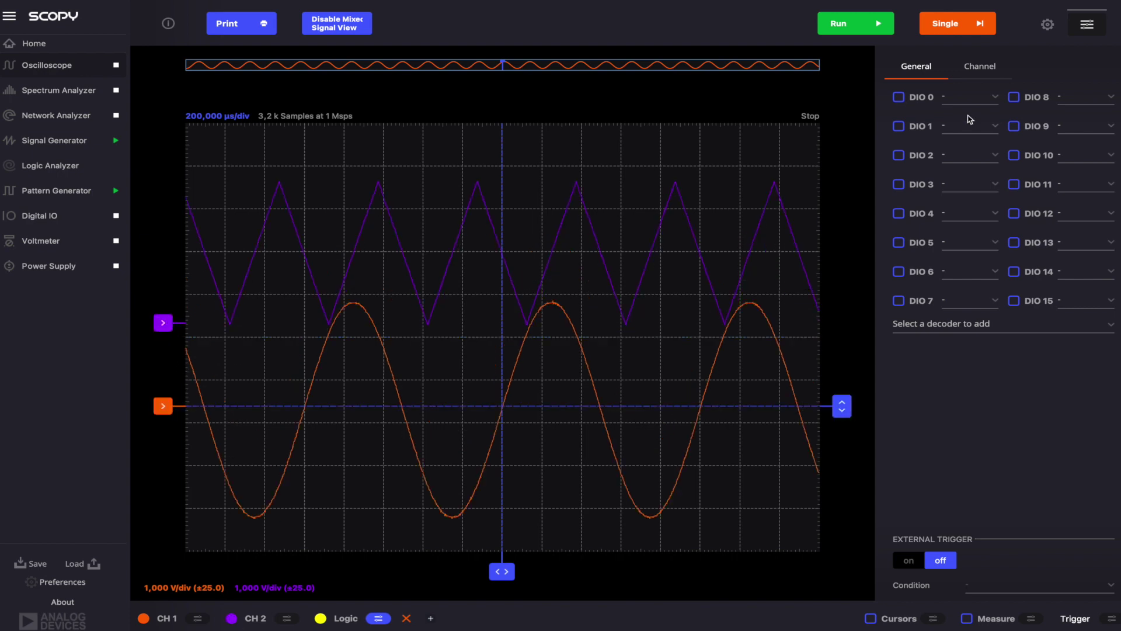
Trigger on DIO 1's rising edge and display the DIO 0 and DIO 1 clock traces
{"action": "left_click", "coordinate": [969, 124]}
{"action": "left_click", "coordinate": [954, 138]}
{"action": "left_click", "coordinate": [899, 97]}
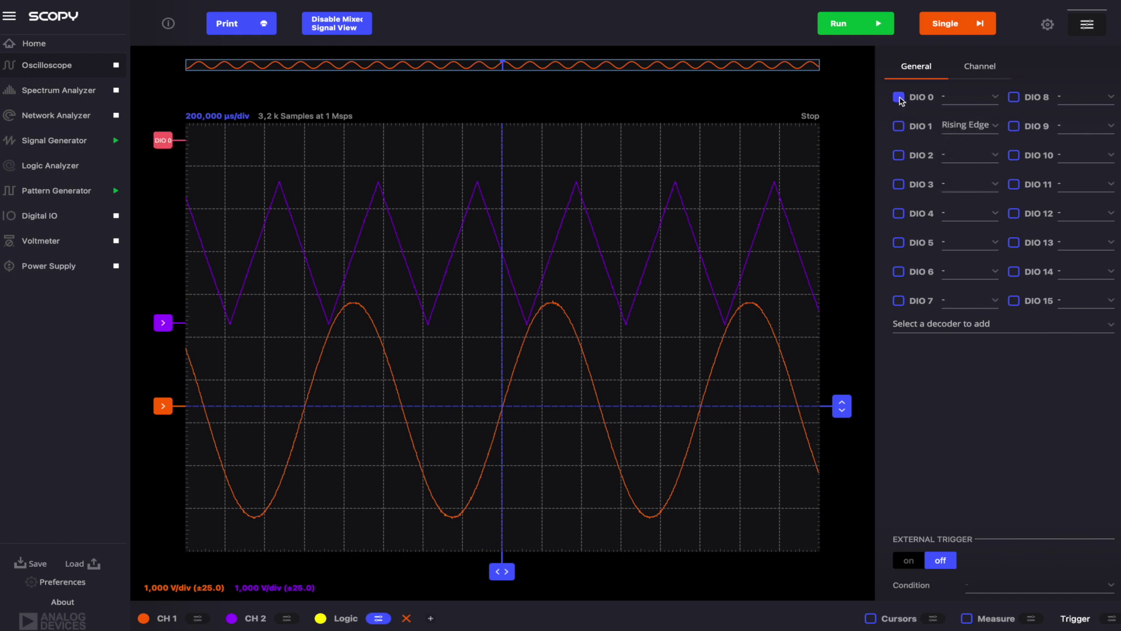
{"action": "left_click", "coordinate": [899, 126]}
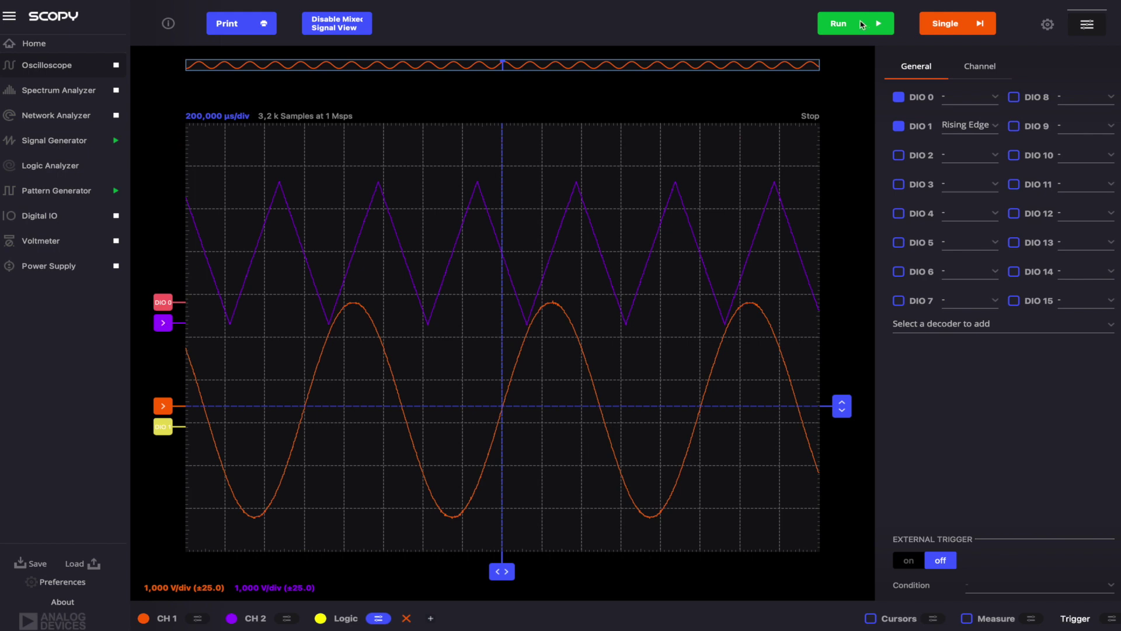
{"action": "left_click", "coordinate": [861, 25]}
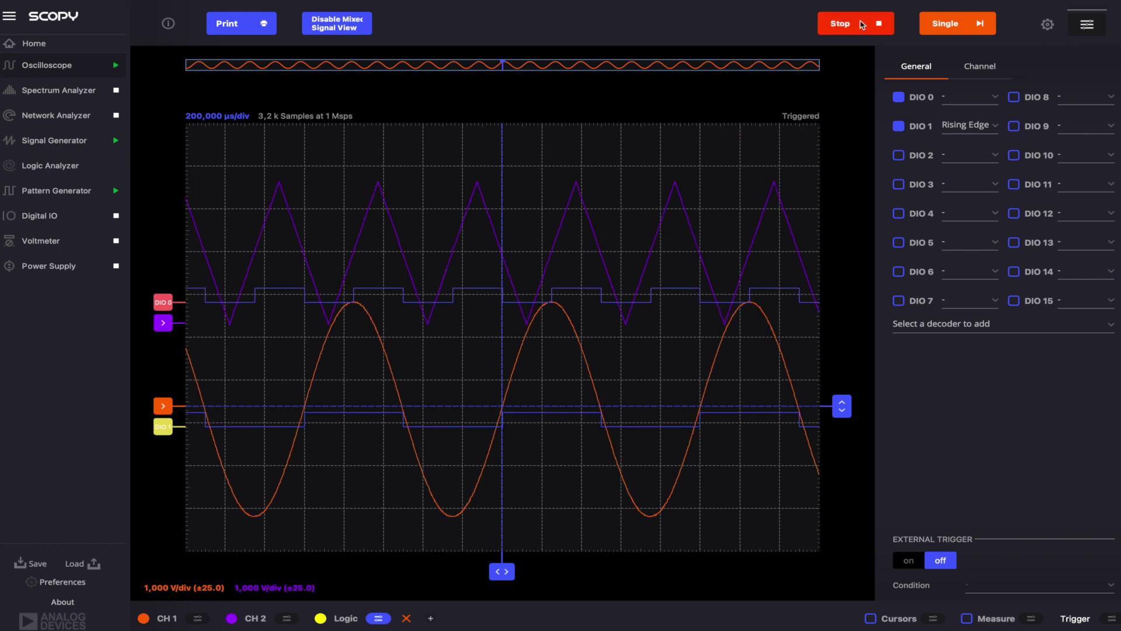